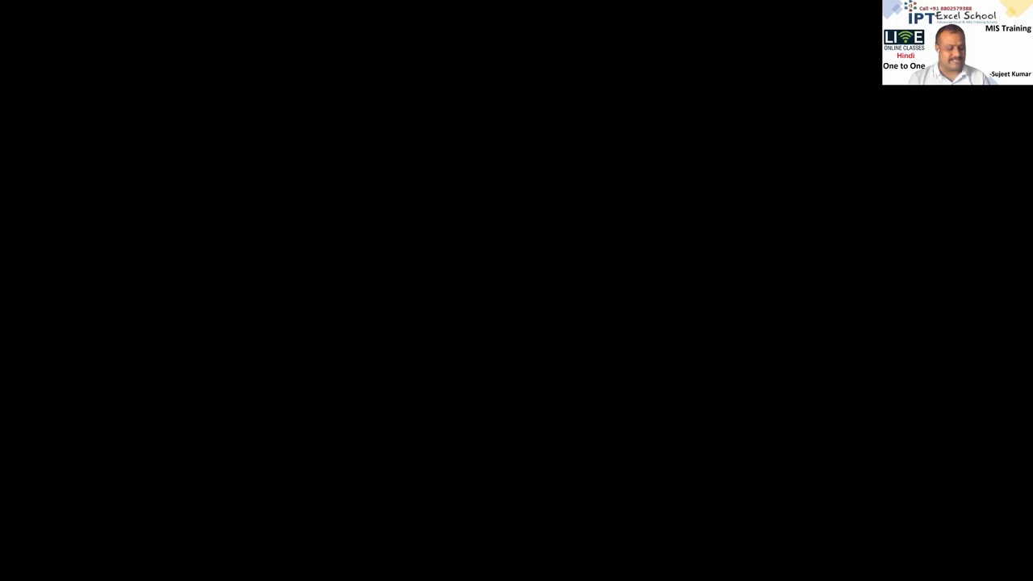
Launch Excel from Start search, create a blank workbook and remove the recovered files
key("super")
type("excel")
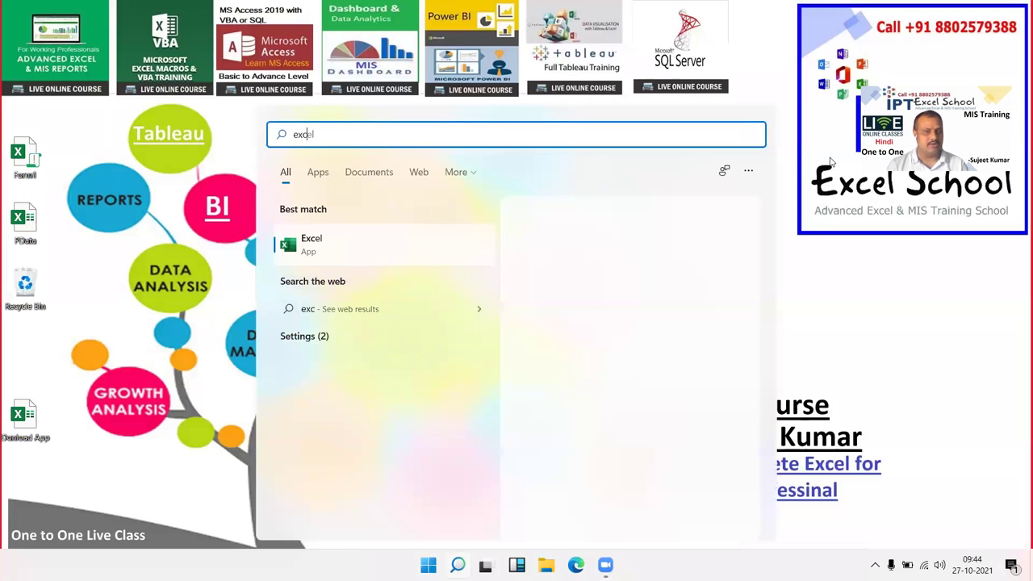
key("Return")
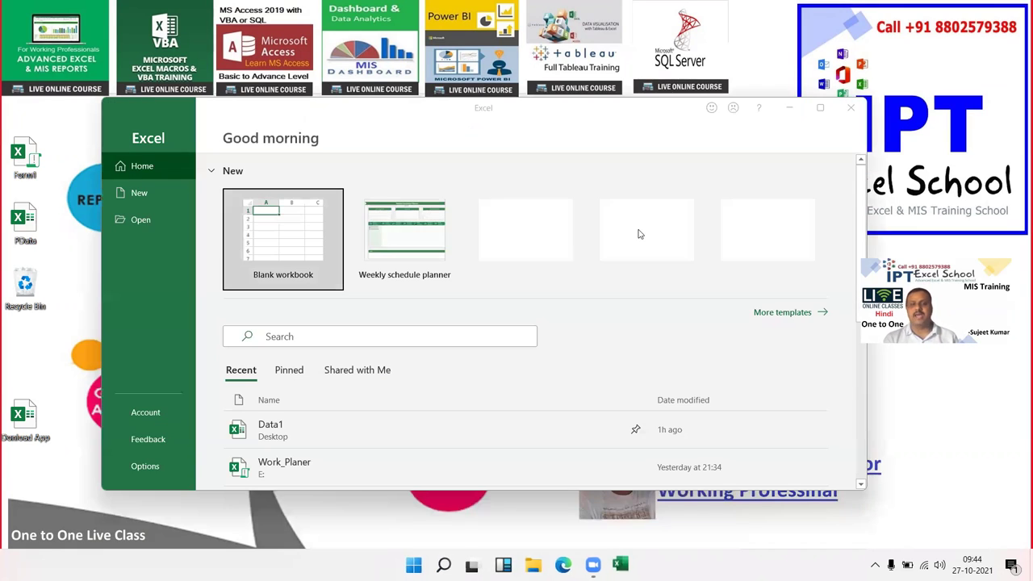
left_click(316, 236)
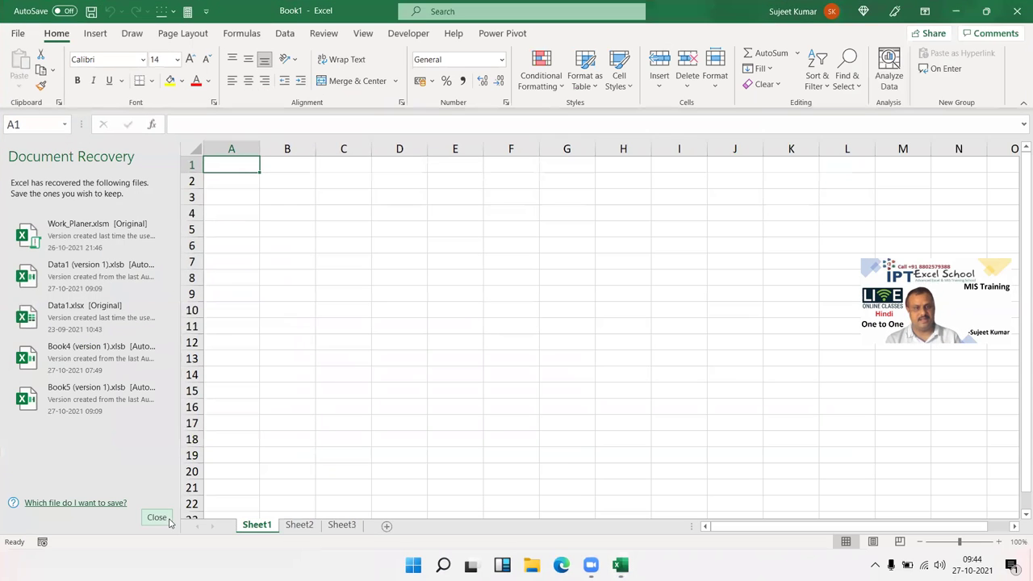
left_click(156, 517)
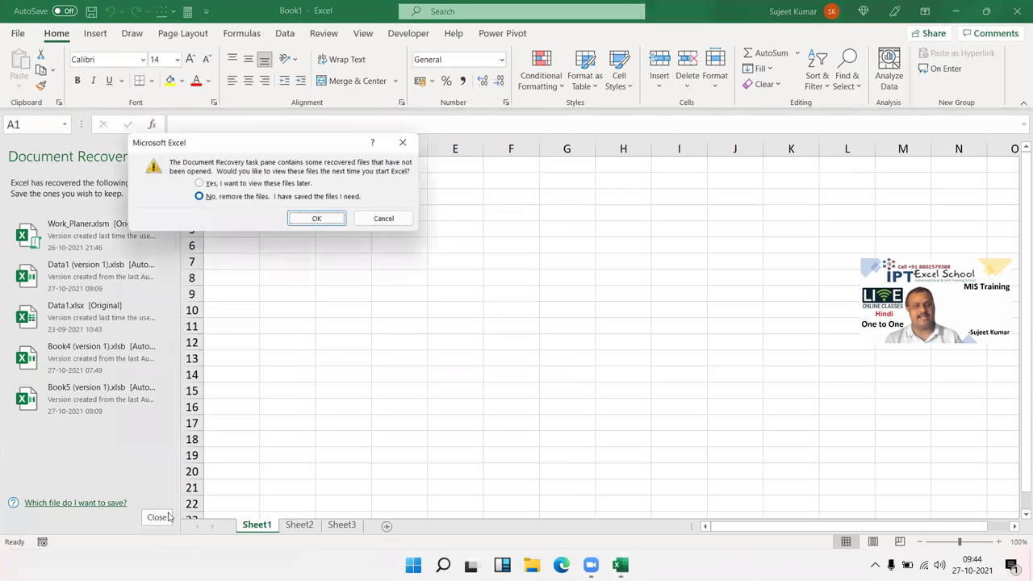
left_click(318, 220)
Try out cell selections on Book1: E3, range A1:J18, G6:G7, then G5
left_click(272, 198)
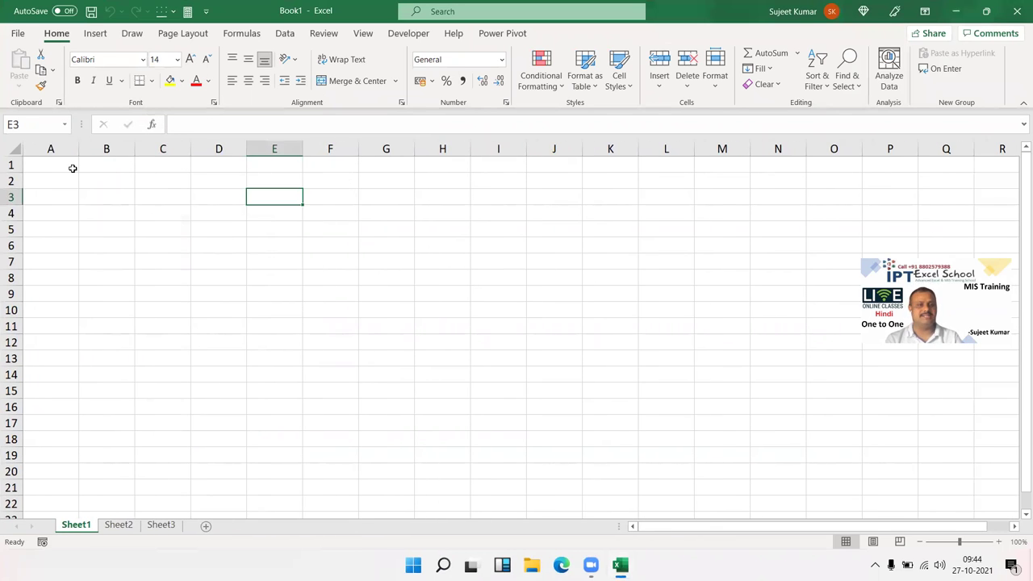
left_click_drag(73, 166, 576, 436)
left_click_drag(389, 253, 369, 231)
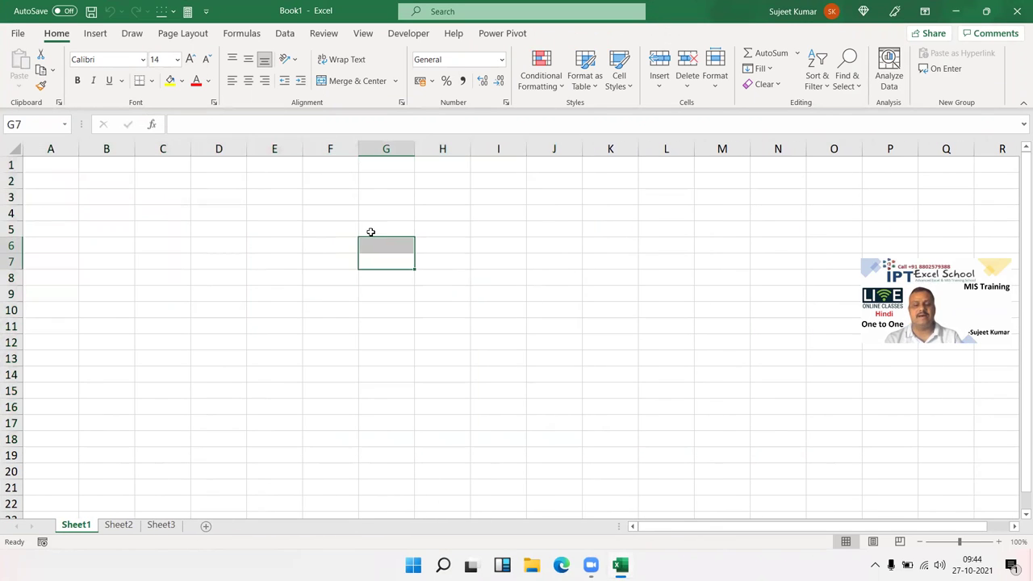
left_click(378, 236)
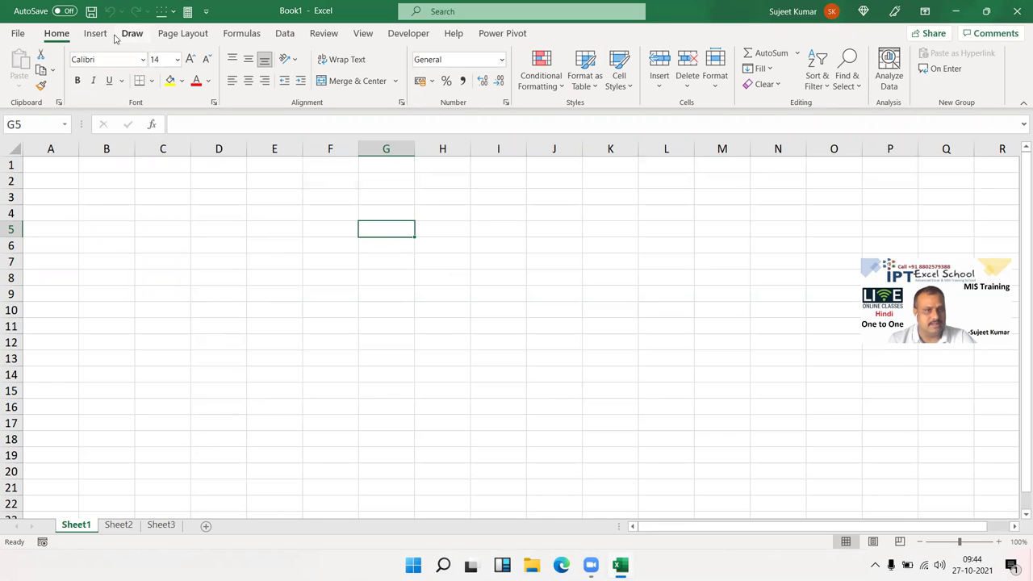
Open Encrypt with Password from File > Info > Protect Workbook for Book1
left_click(27, 36)
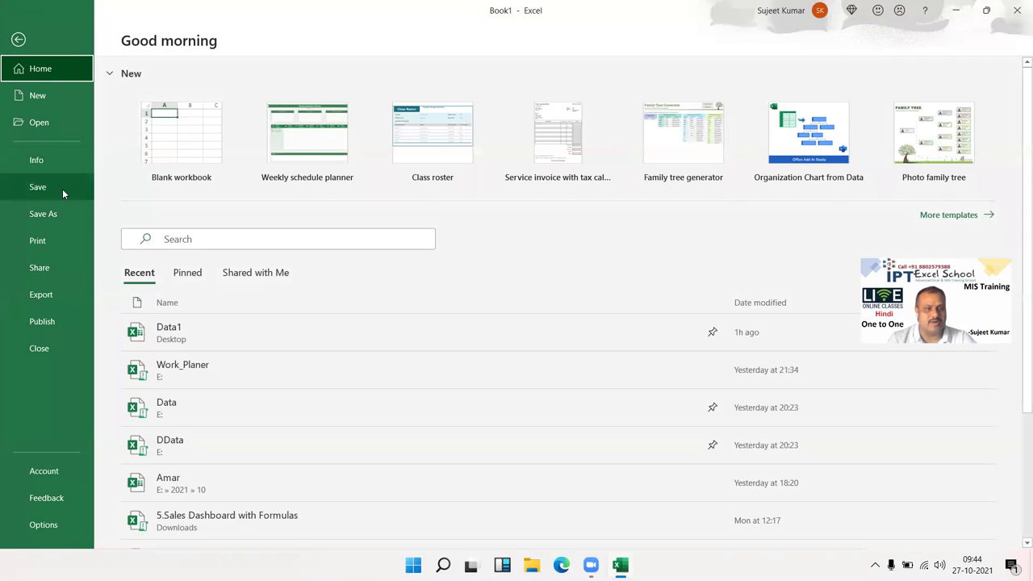
left_click(50, 162)
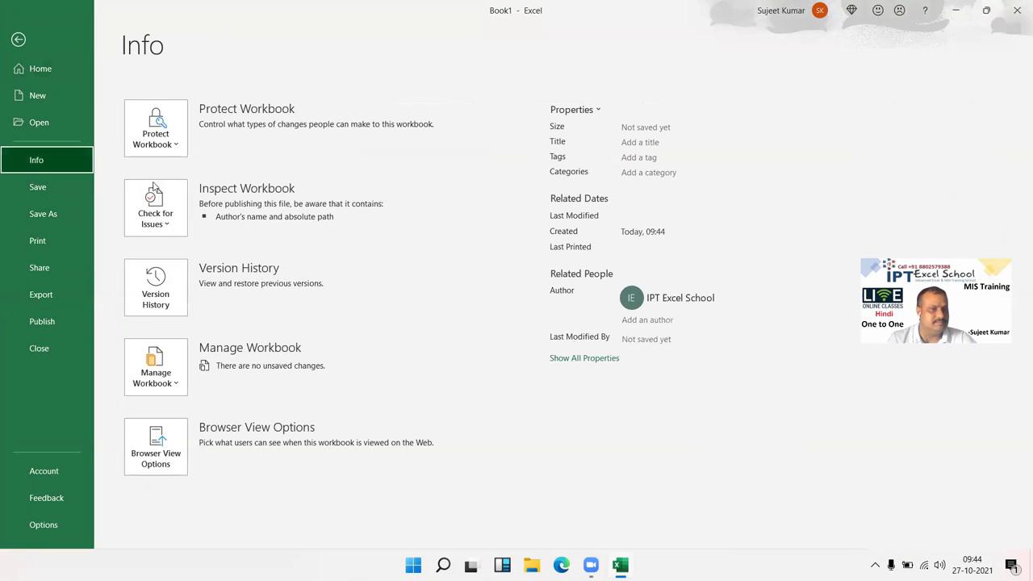
left_click(158, 144)
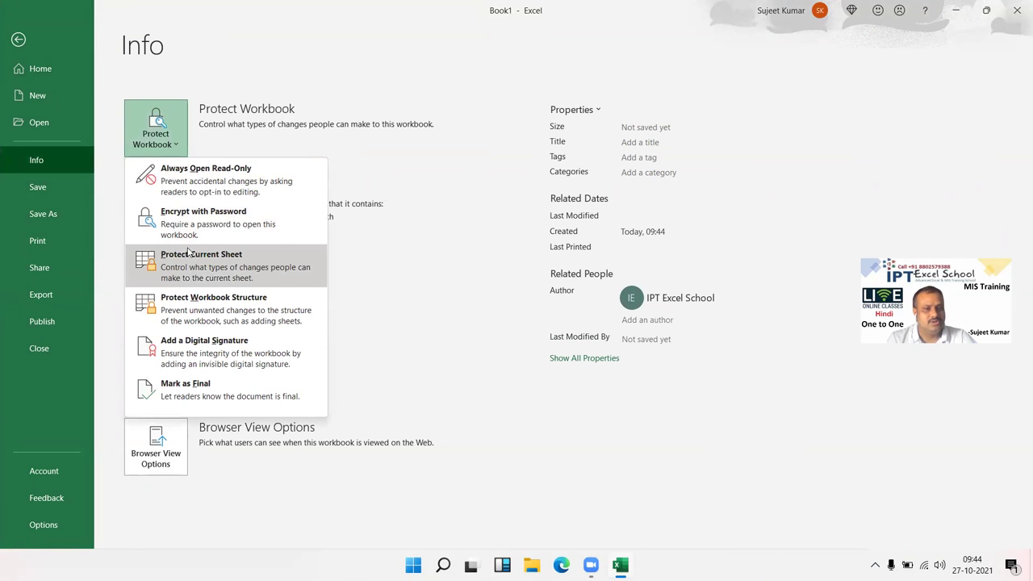
left_click(191, 226)
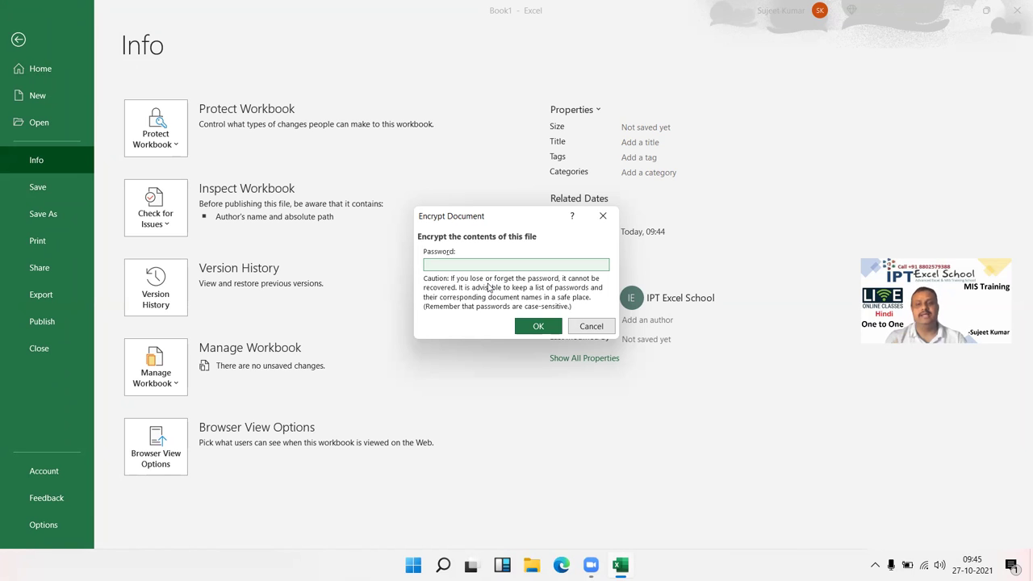
Cancel encryption, leave backstage view, and jump down to row 1048576
key("Escape")
key("Escape")
key("Left")
key("Left")
key("Left")
key("Left")
key("Left")
key("ctrl+Down")
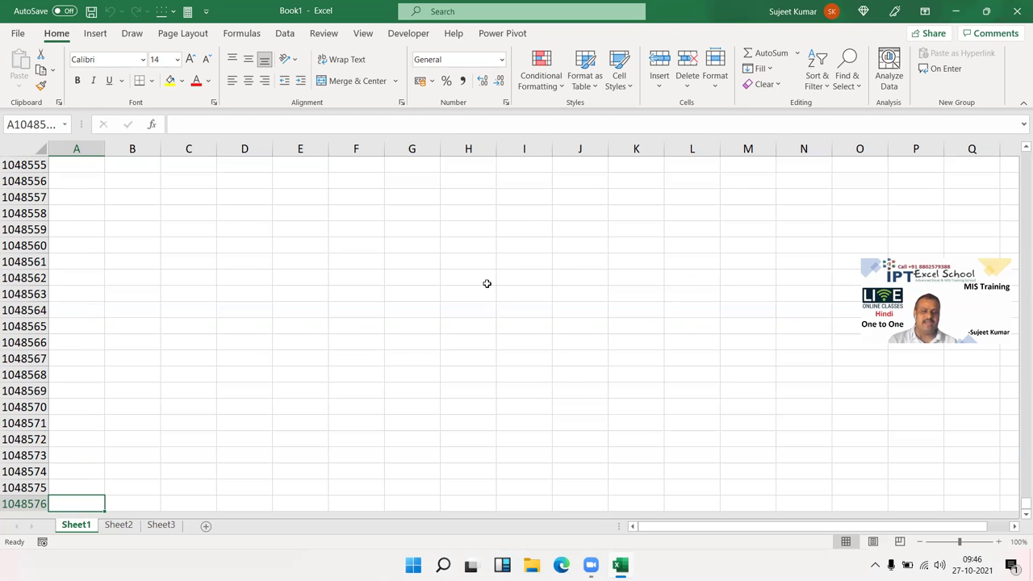
Enter SME in D2, Mill in D3 and Analytics in D4
key("ctrl+Up")
key("Right")
key("Right")
key("Right")
key("Down")
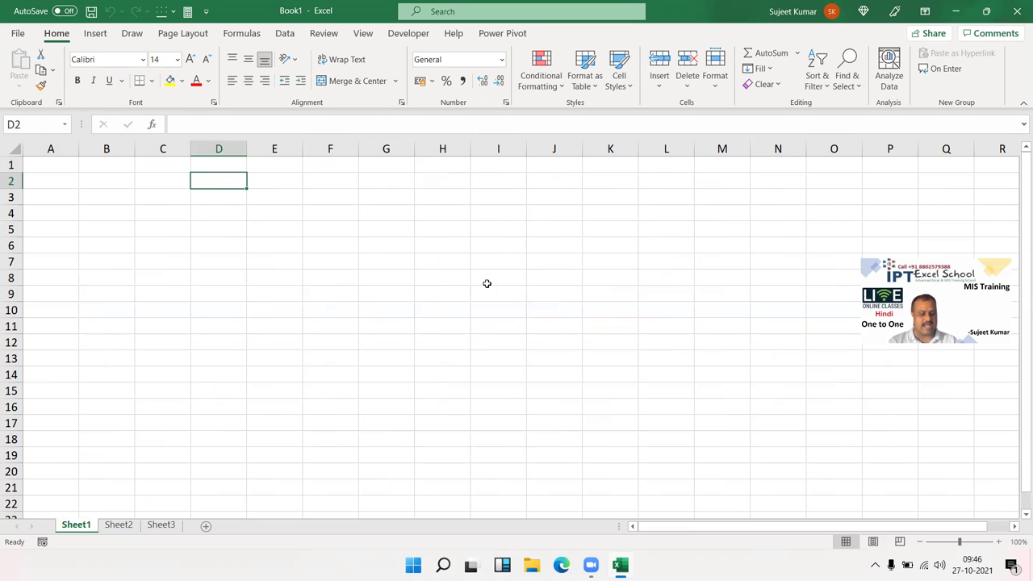
type("S")
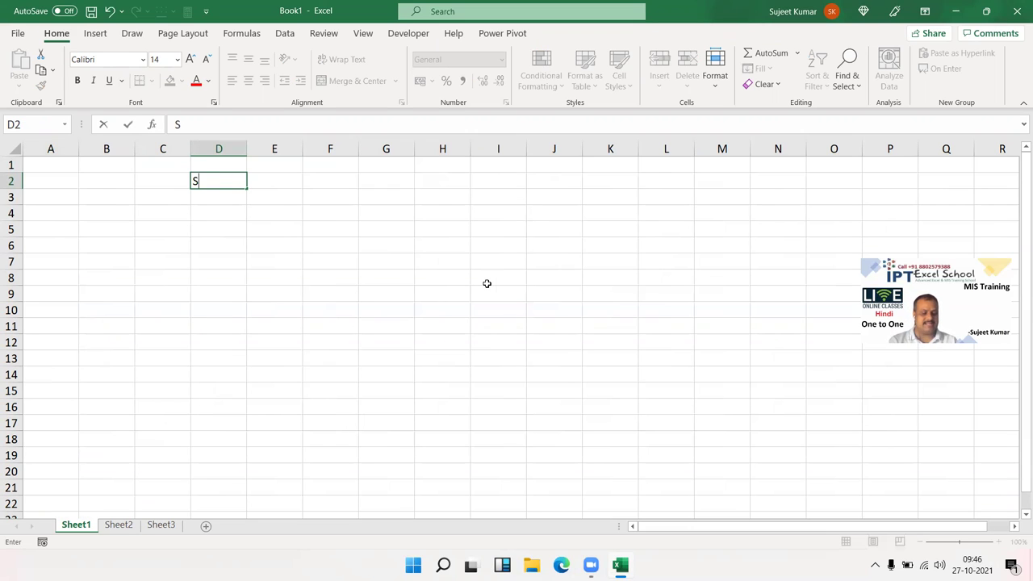
type("ME")
key("Return")
type("Mill")
key("Return")
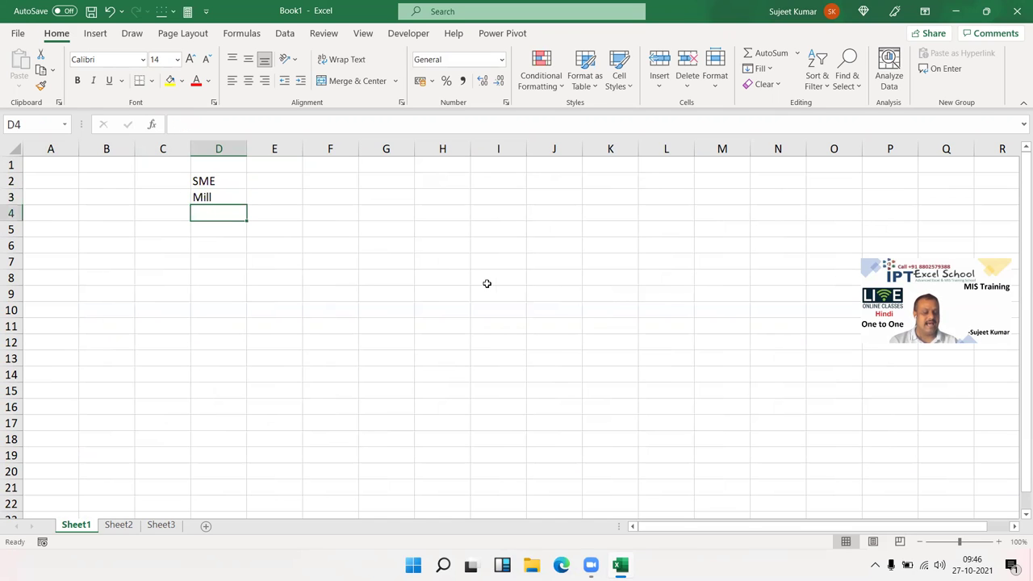
type("Anal")
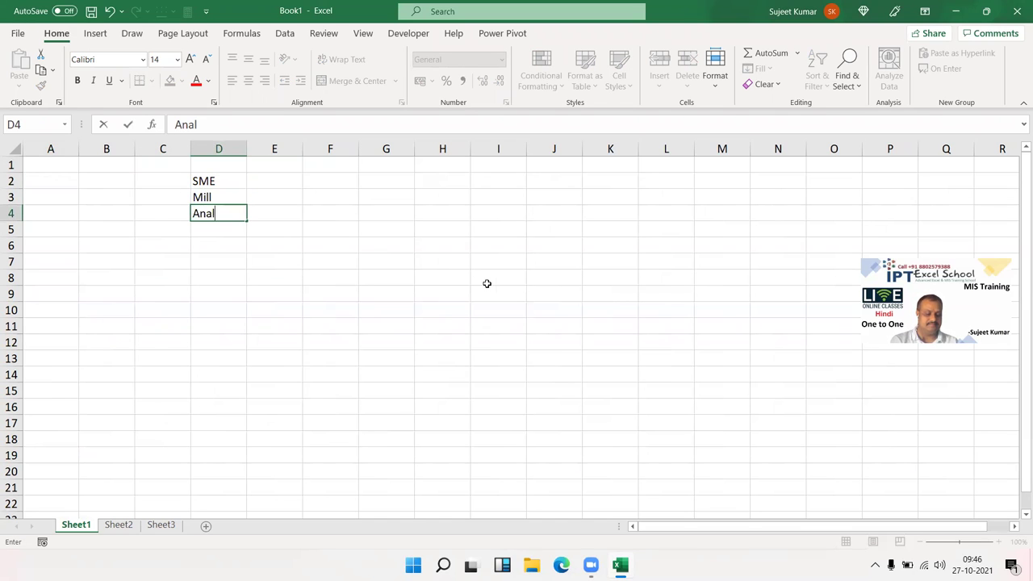
type("ytics")
key("Return")
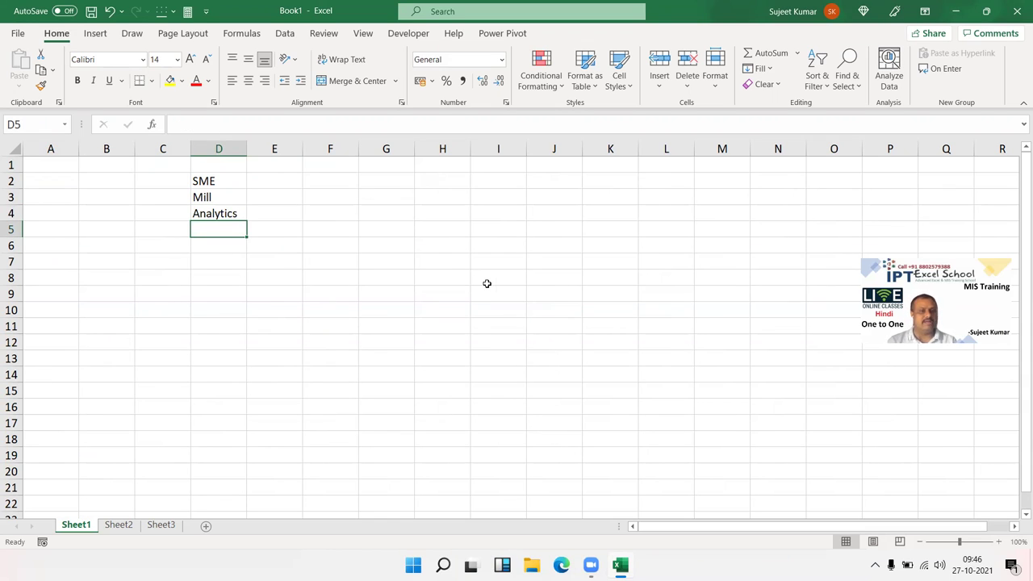
key("Up")
key("Up")
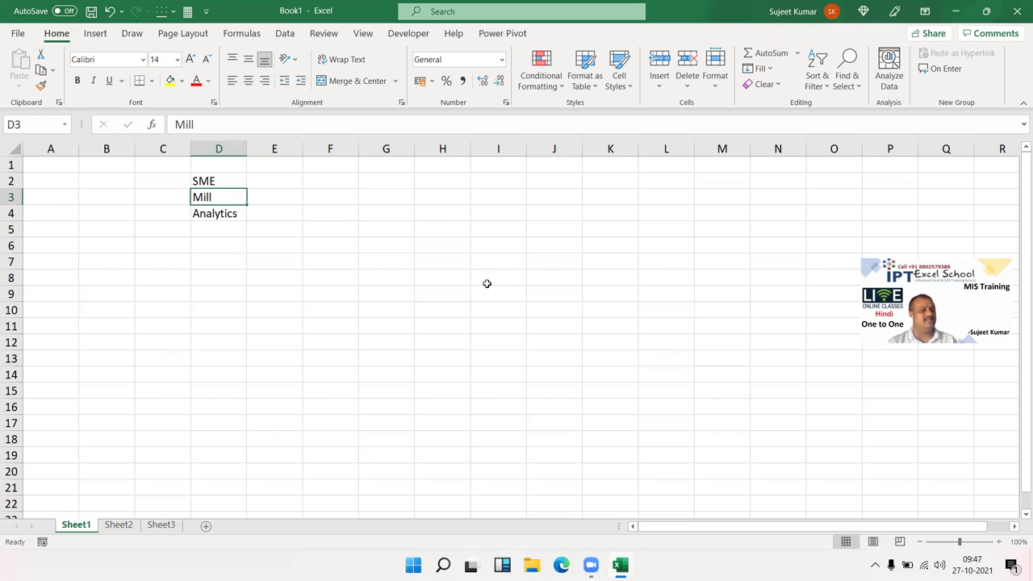
Overwrite D3's Mill entry with Mils
type("M")
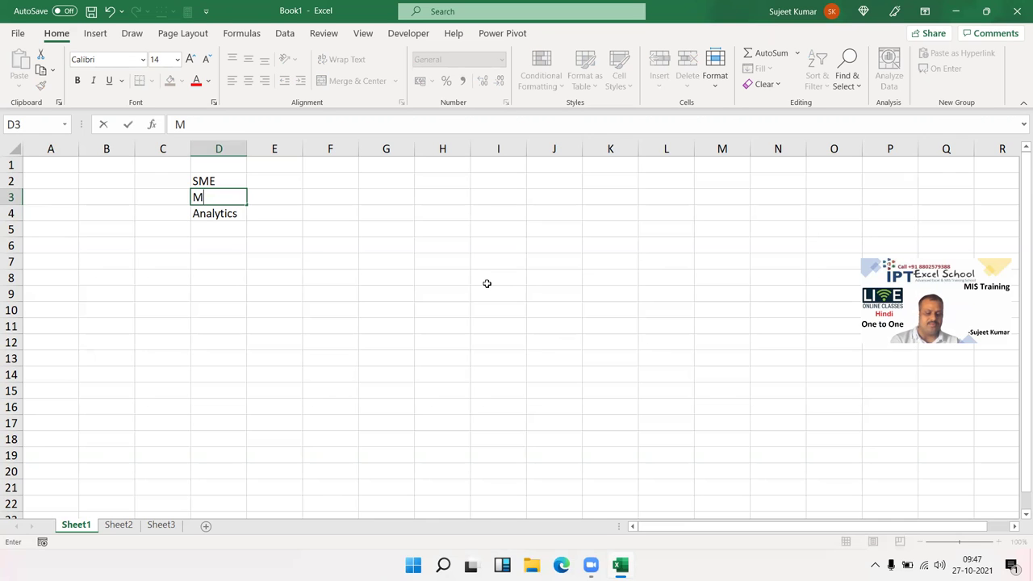
type("ils")
key("Return")
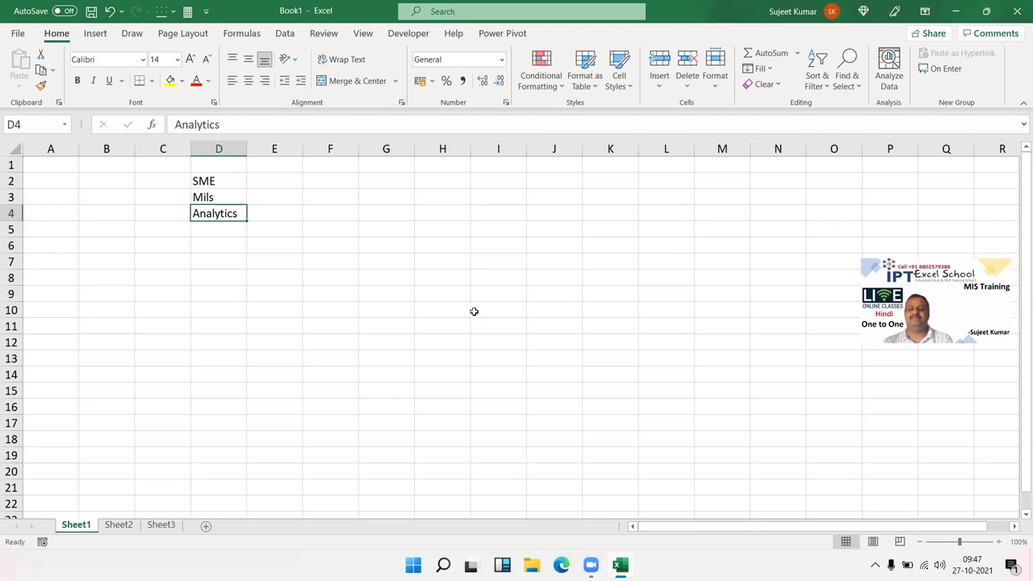
Open the DData workbook from recent files and view its RCard, Report and Data sheets
left_click(28, 30)
scroll(258, 351, "down", 2)
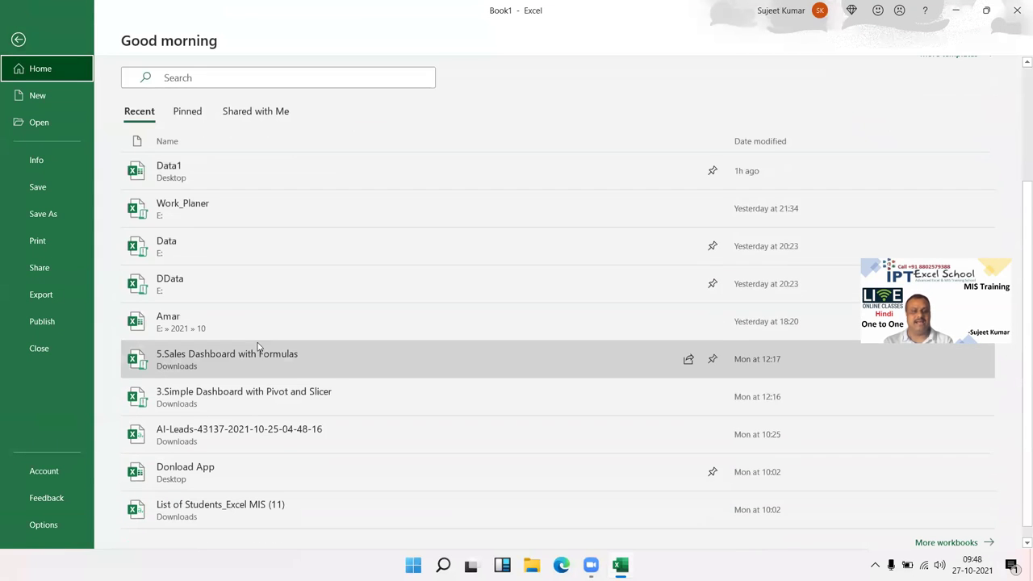
left_click(237, 289)
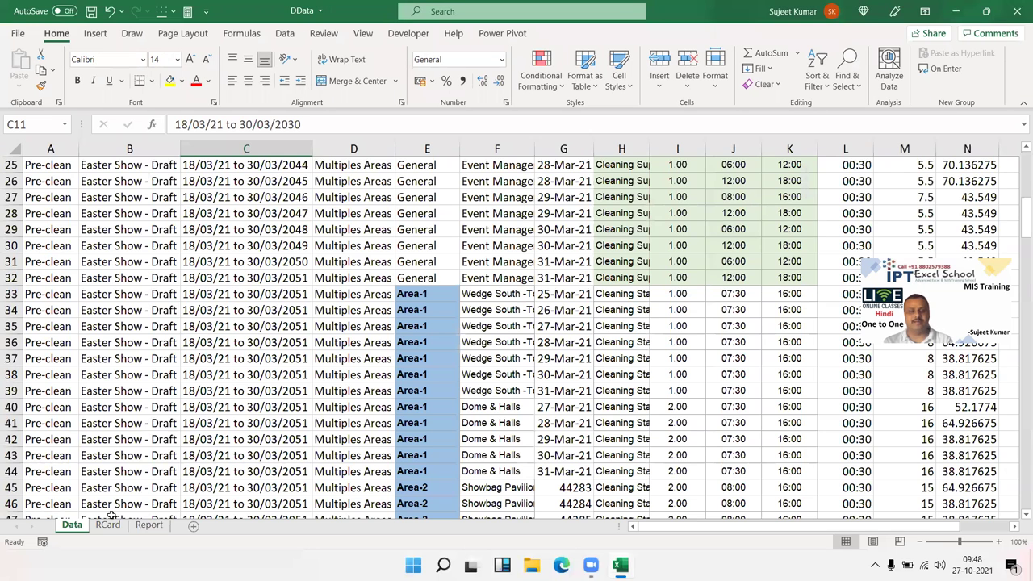
left_click(108, 526)
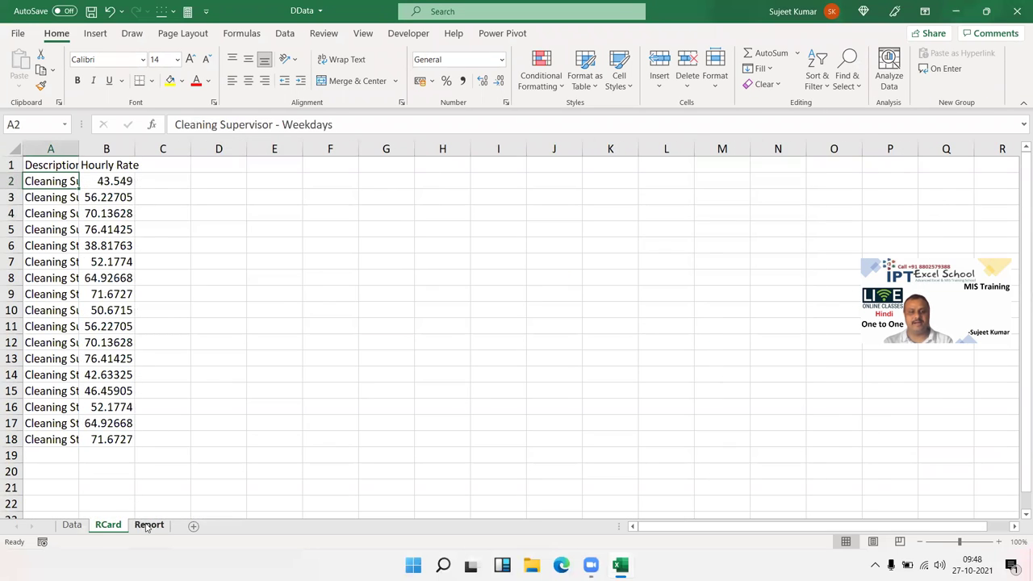
left_click(147, 526)
left_click(77, 527)
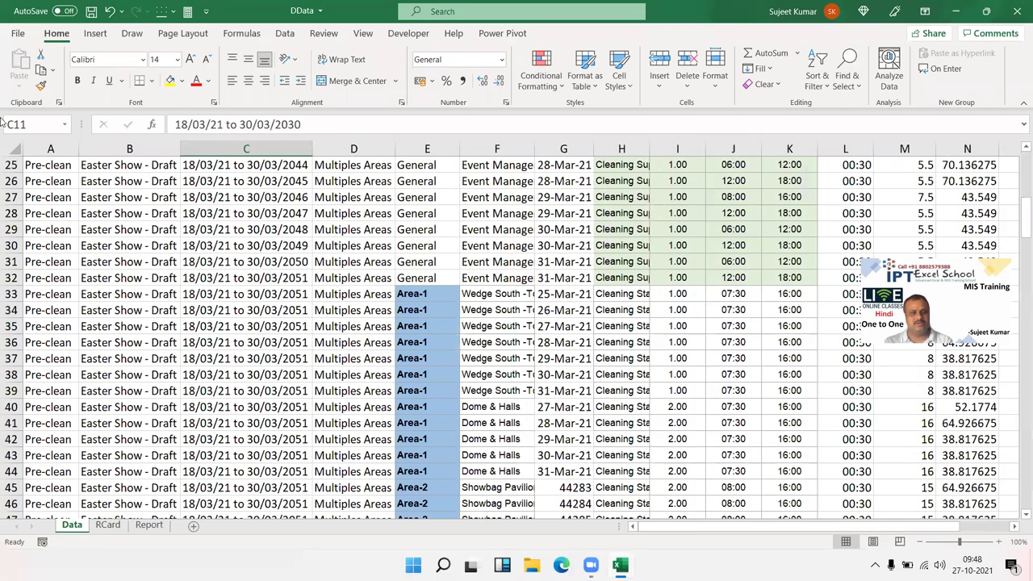
Open '5.Sales Dashboard with Formulas' from the recent workbooks list
left_click(12, 37)
scroll(362, 363, "down", 1)
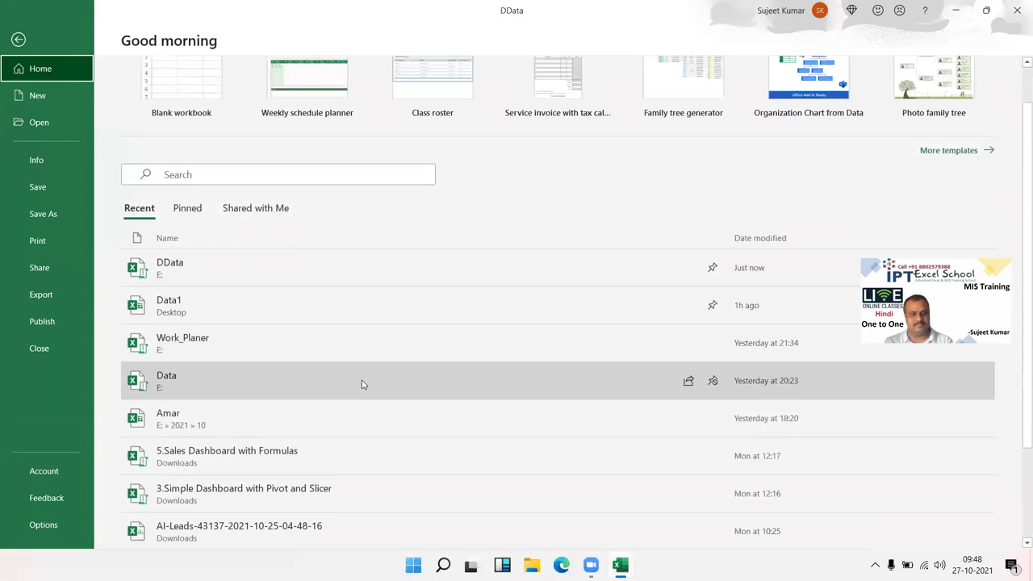
scroll(418, 414, "down", 3)
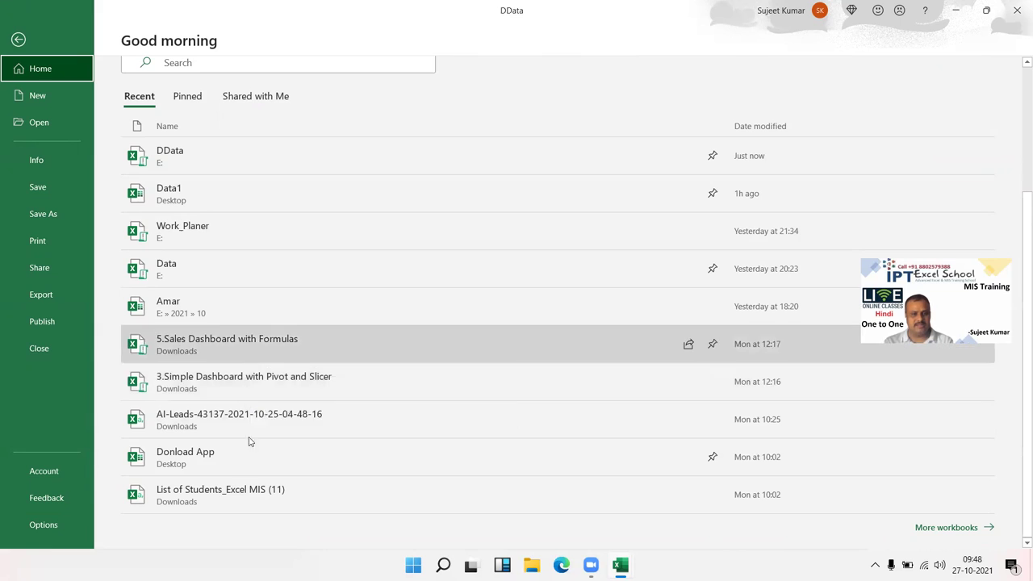
left_click(240, 355)
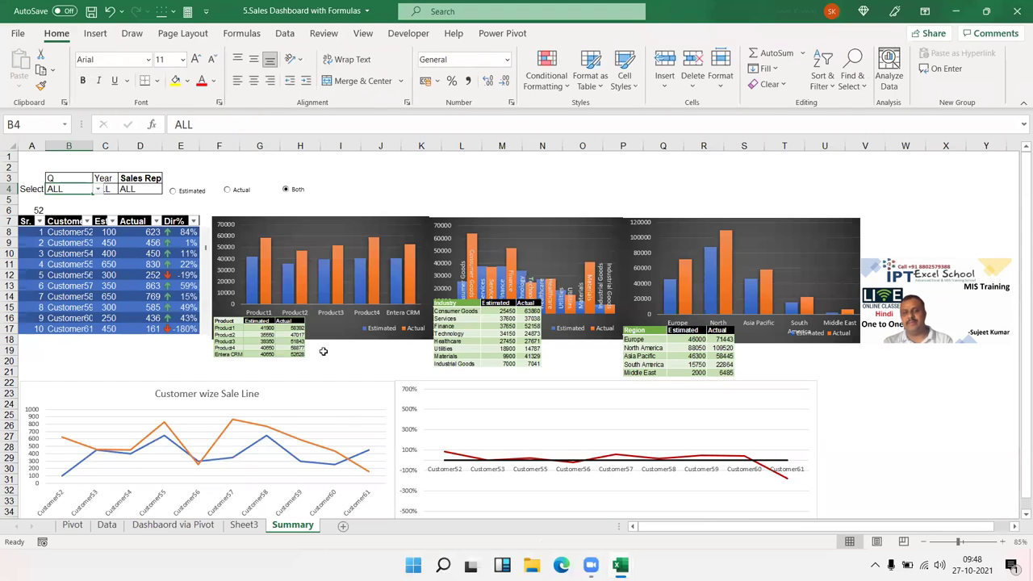
Switch the dashboard filter to Estimated, then back to Both
scroll(232, 391, "down", 1)
scroll(231, 391, "down", 2)
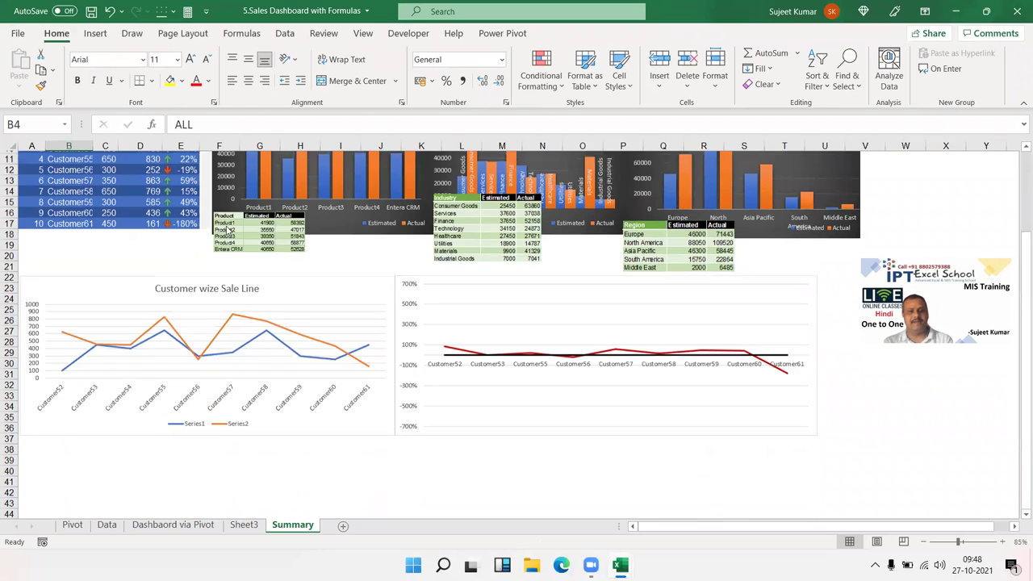
scroll(230, 372, "up", 3)
left_click(179, 192)
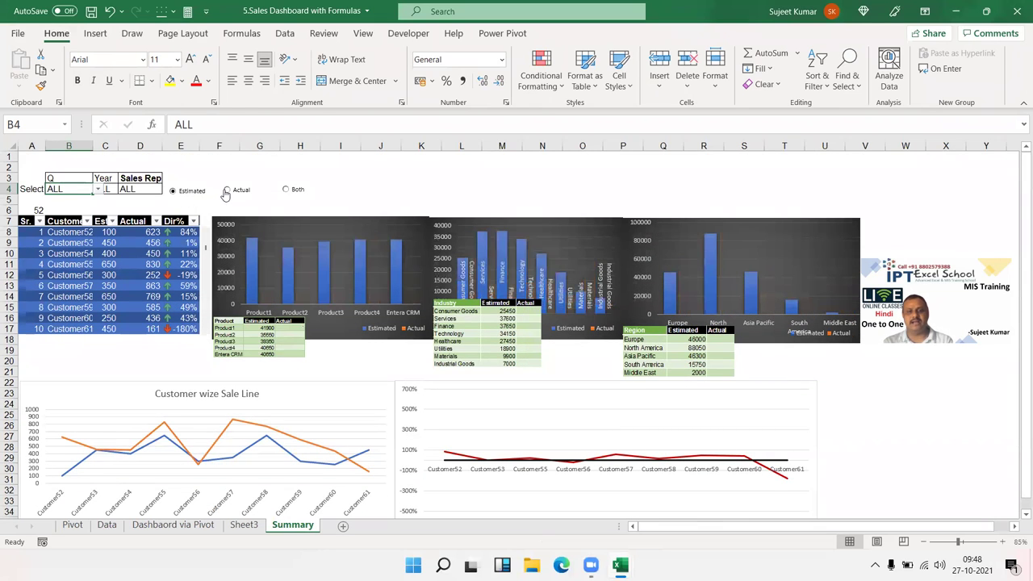
left_click(286, 190)
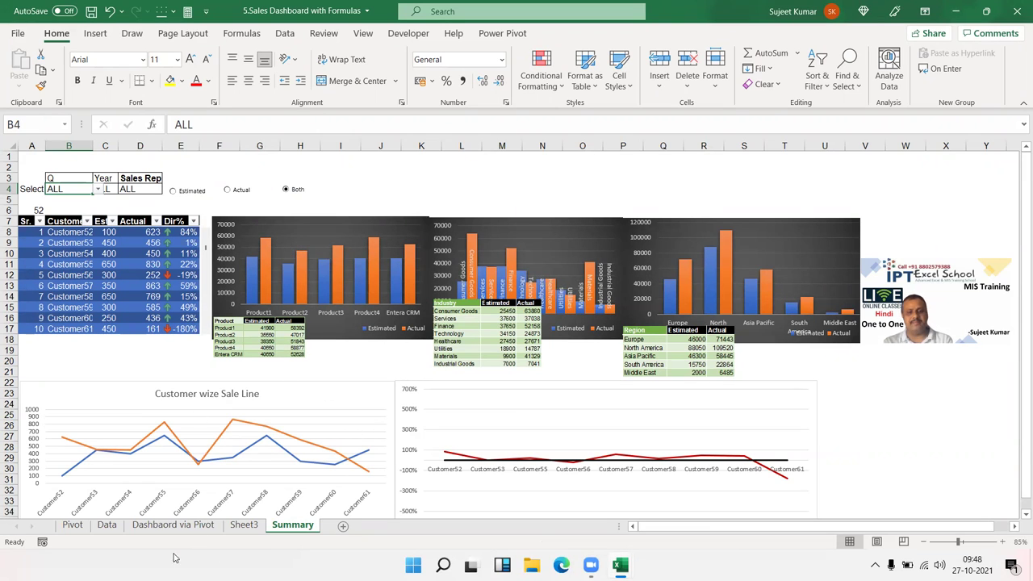
Go to the Data sheet and select columns A through I
left_click(106, 525)
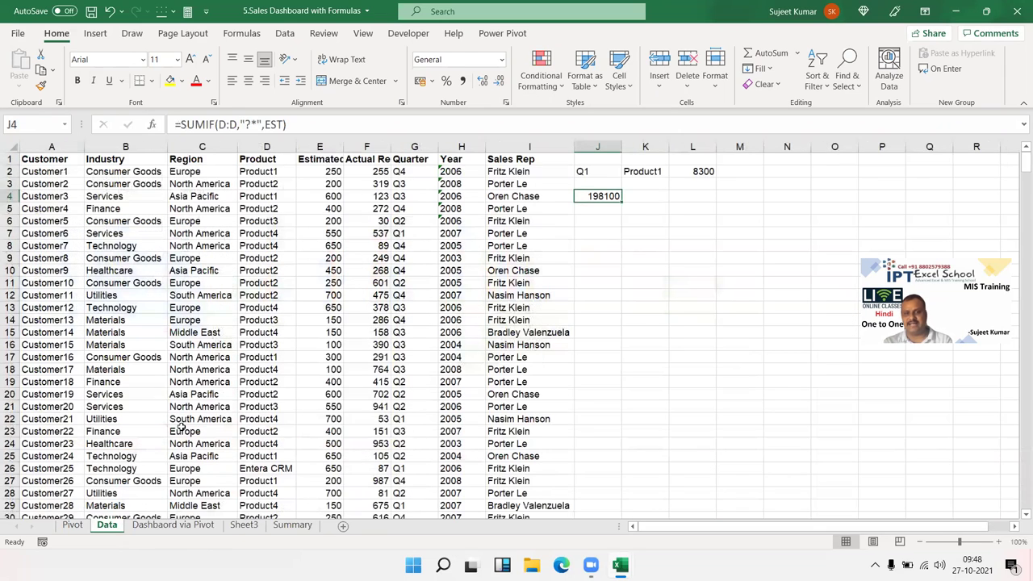
left_click(66, 148)
left_click_drag(66, 148, 493, 158)
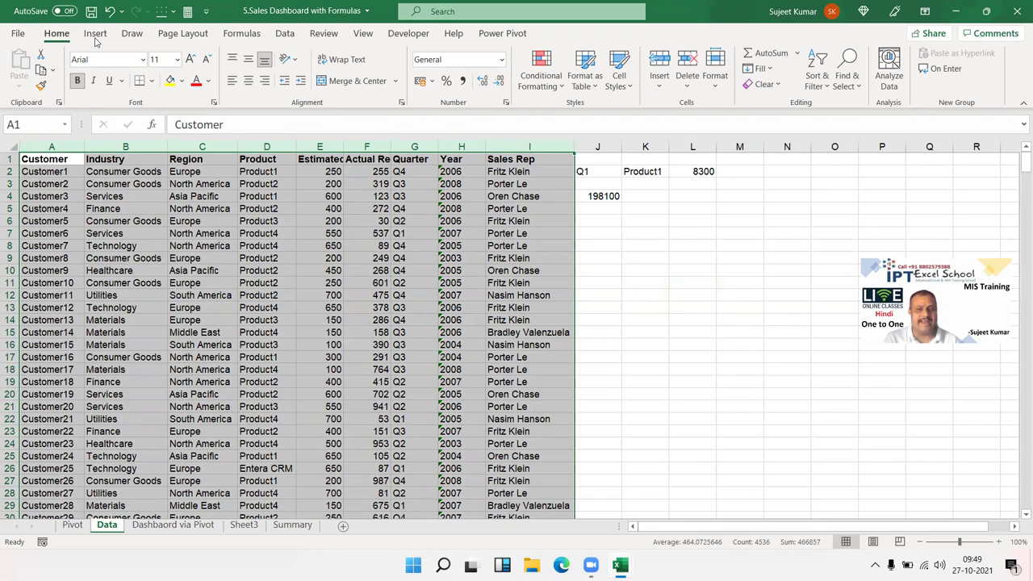
Close the sales dashboard with Don't Save and switch to Book1 with Ctrl+Tab
left_click(1017, 11)
left_click(519, 299)
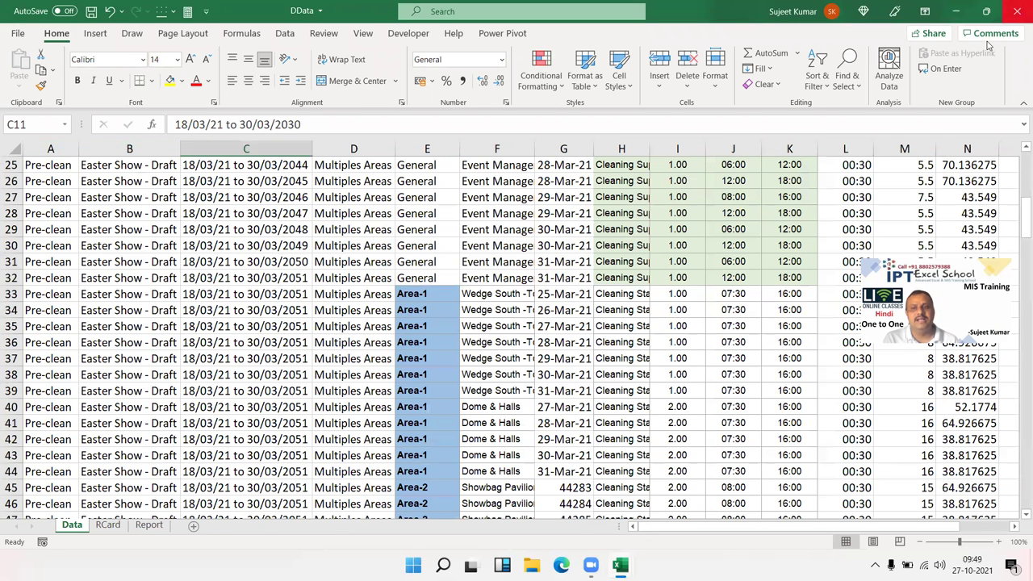
key("ctrl+Tab")
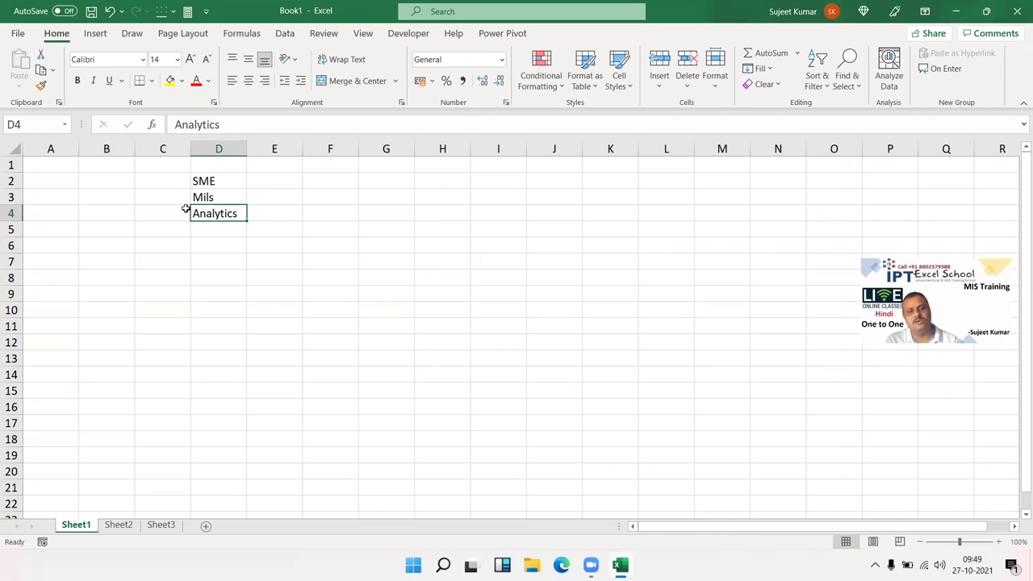
Select D2:D4 and delete SME, Mils and Analytics
mouse_move(204, 213)
left_mouse_down()
mouse_move(196, 176)
mouse_move(205, 180)
left_mouse_up()
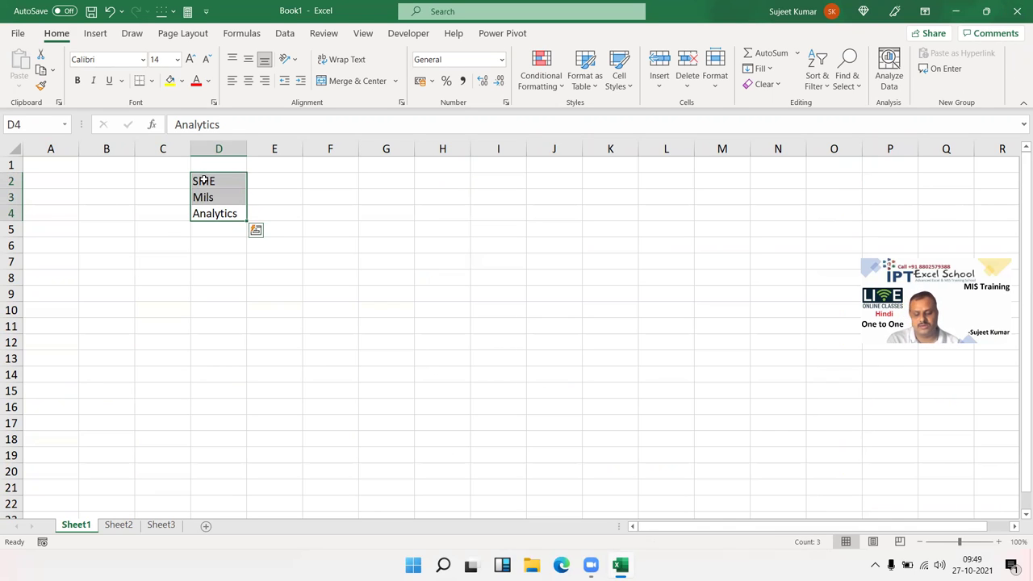
key("Delete")
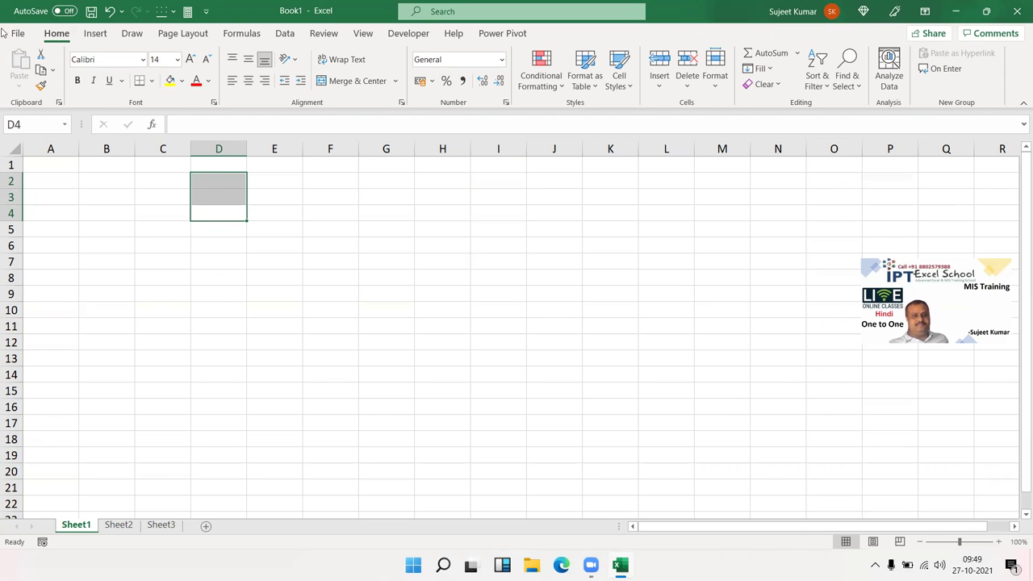
left_click(29, 33)
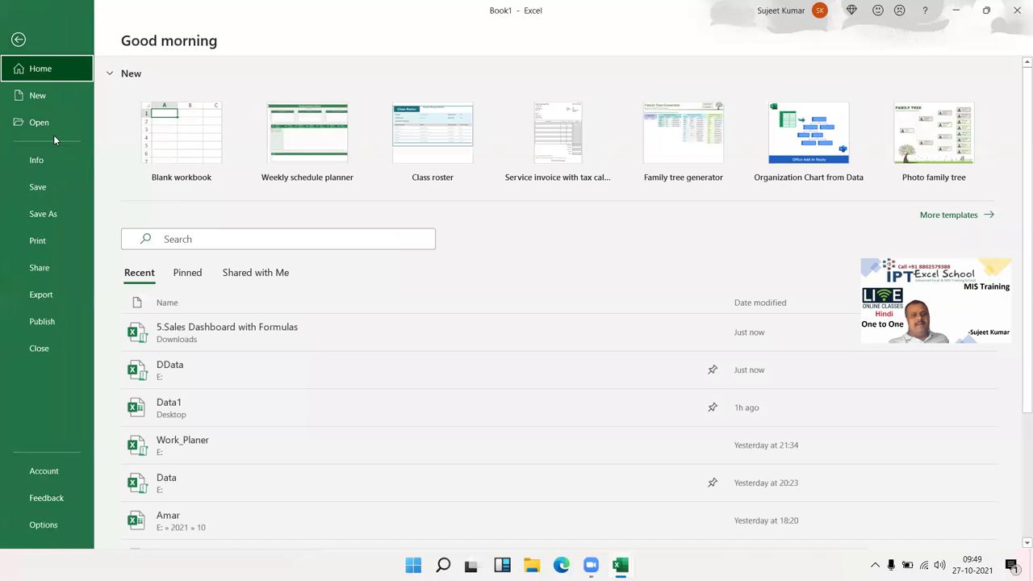
left_click(53, 133)
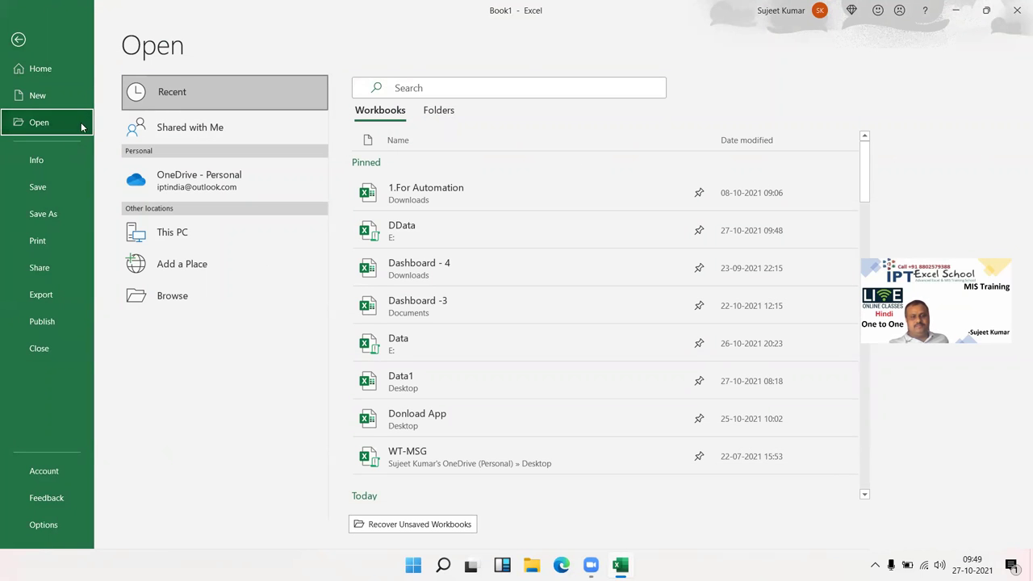
left_click(18, 40)
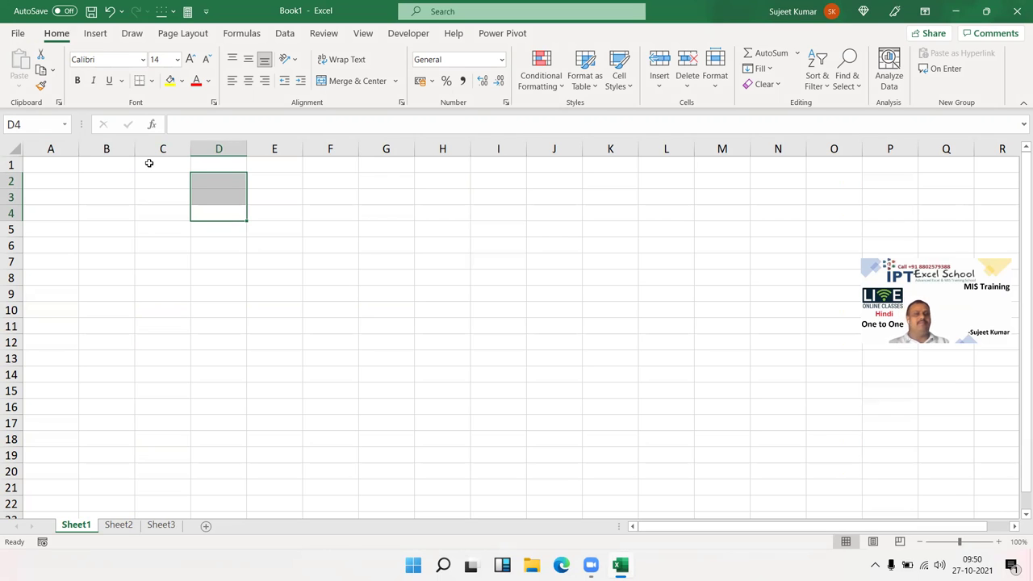
Move between D1 and D2 and try selecting whole columns D and E
left_click(197, 181)
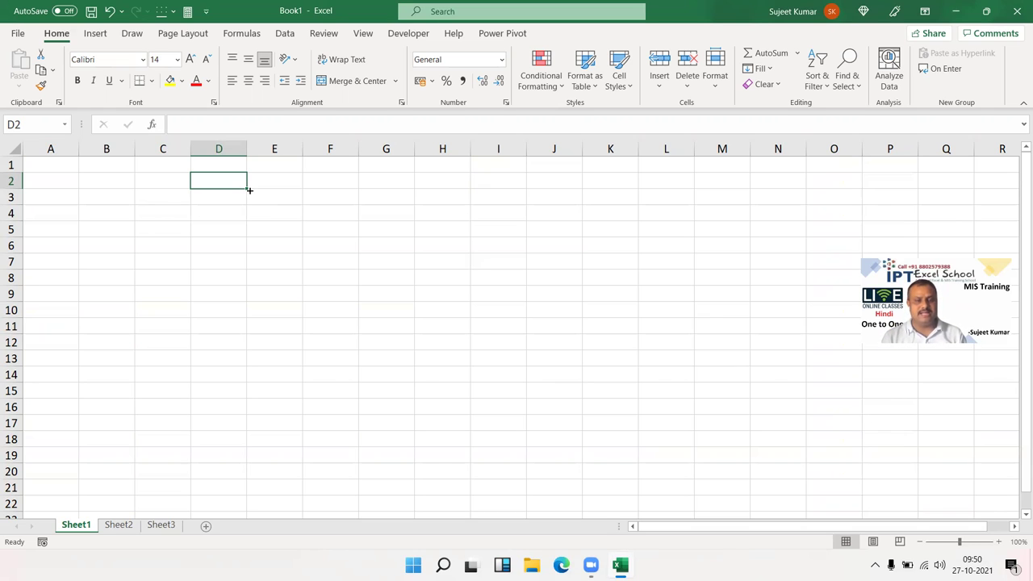
key("Up")
key("Down")
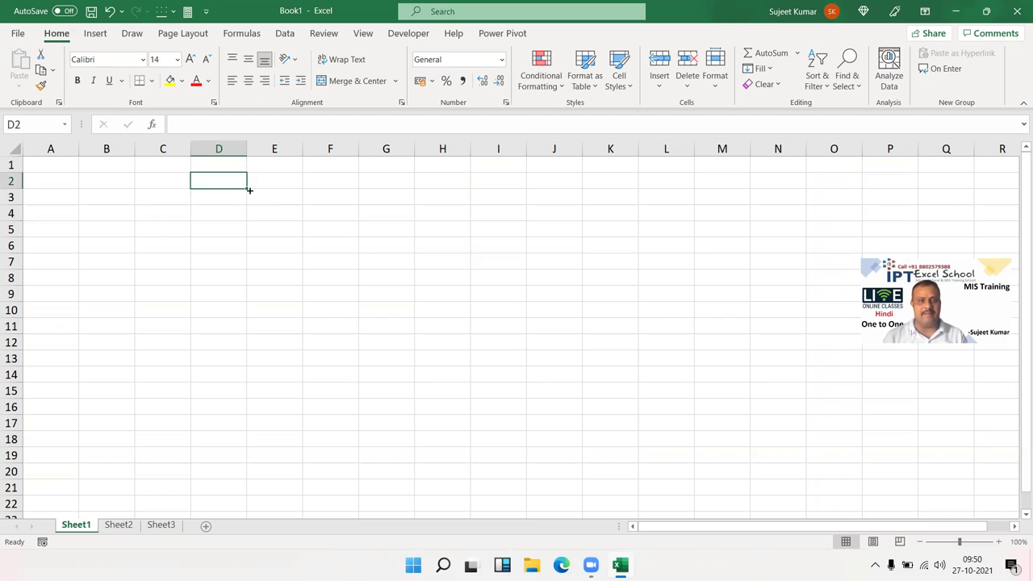
key("Up")
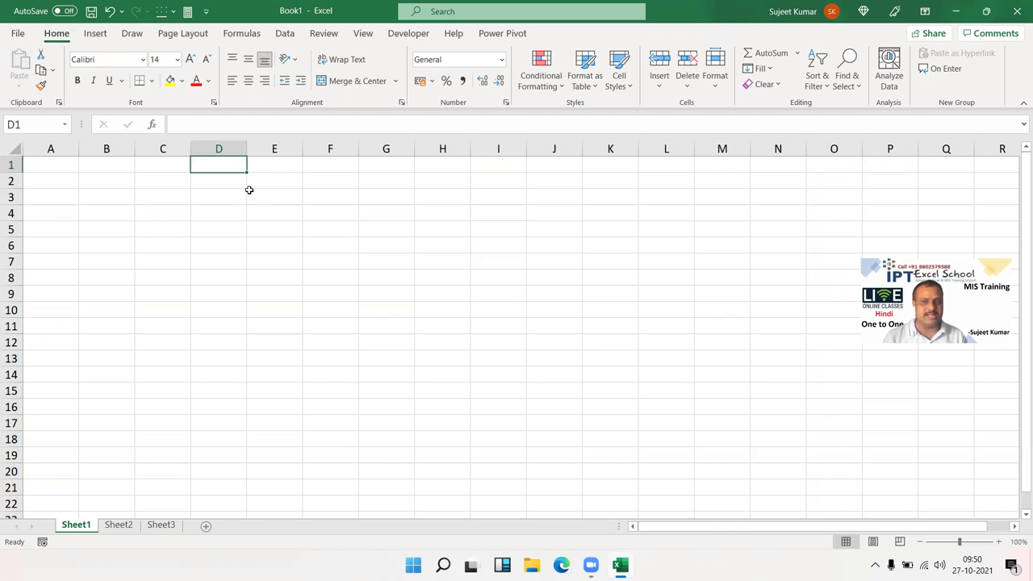
key("ctrl+space")
key("Right")
key("ctrl+space")
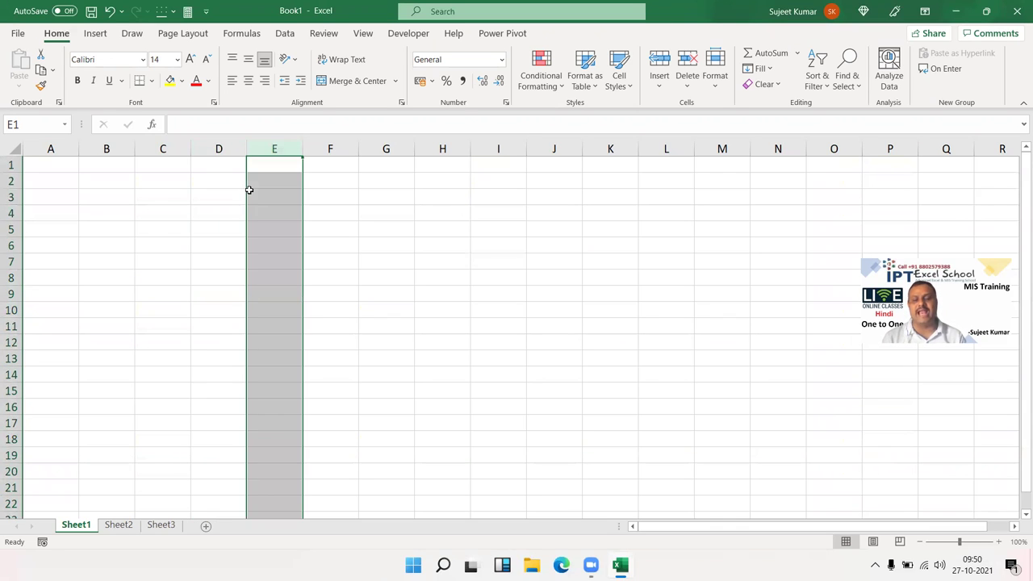
key("Left")
key("ctrl+space")
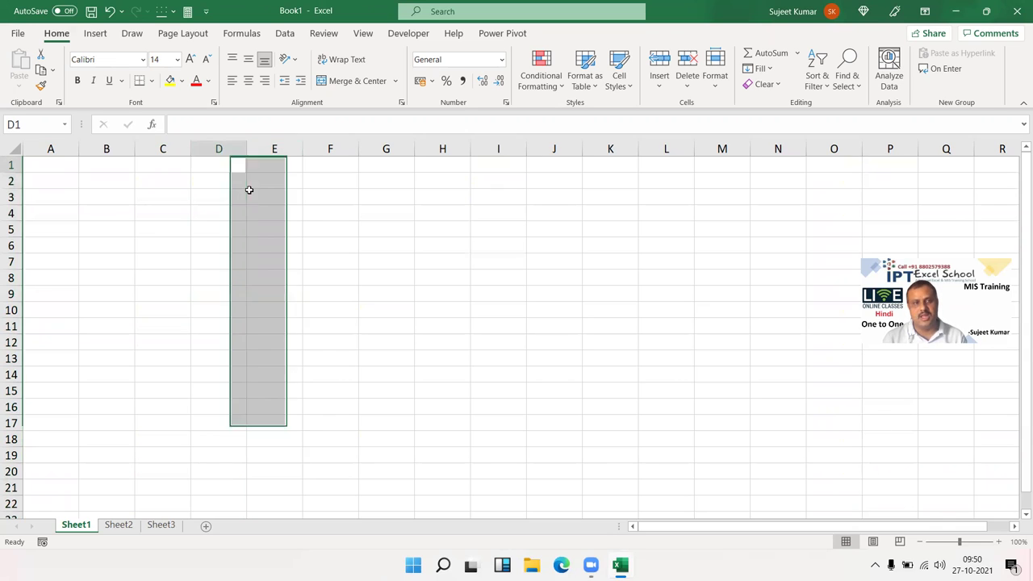
key("Up")
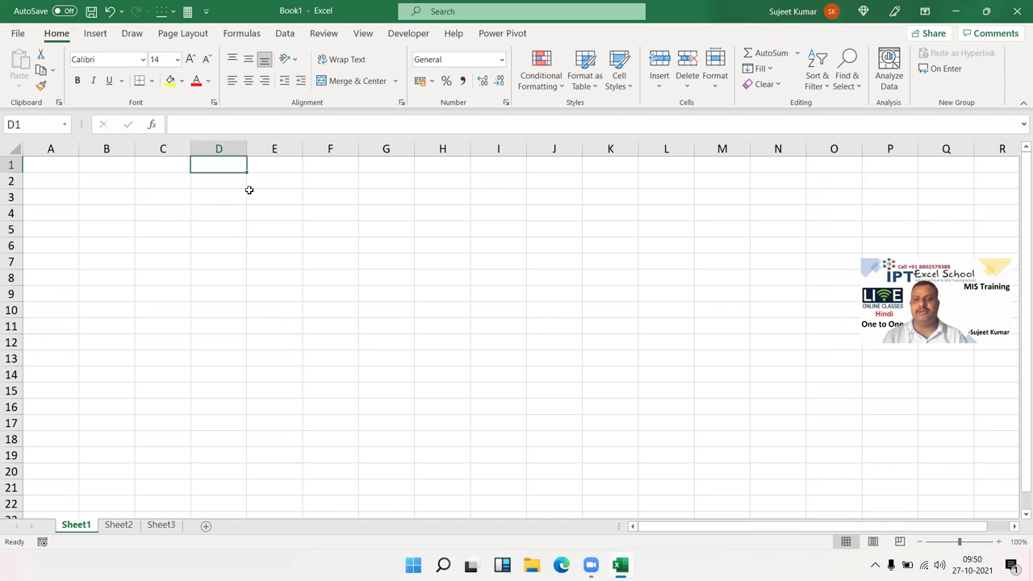
key("Right")
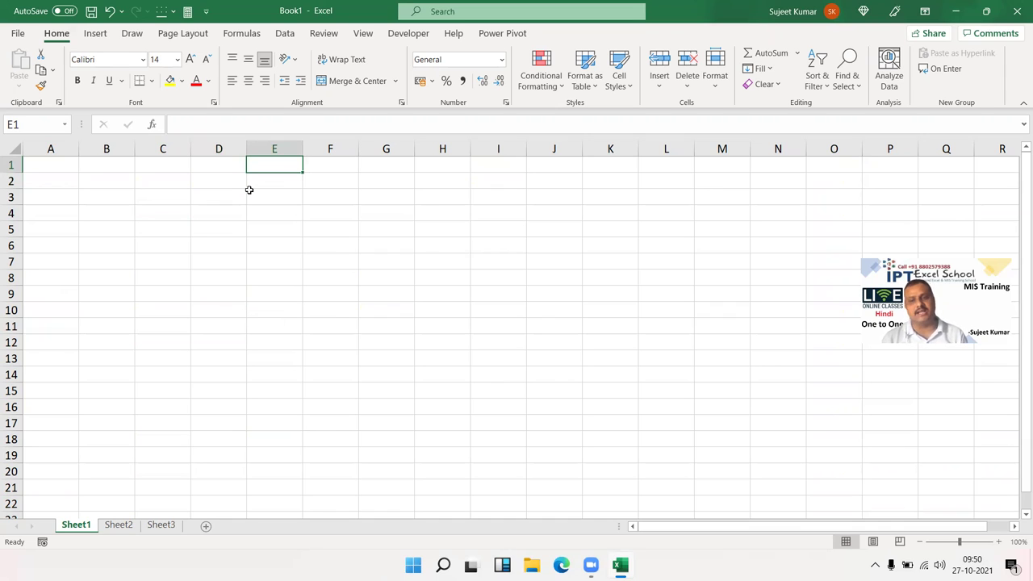
key("Left")
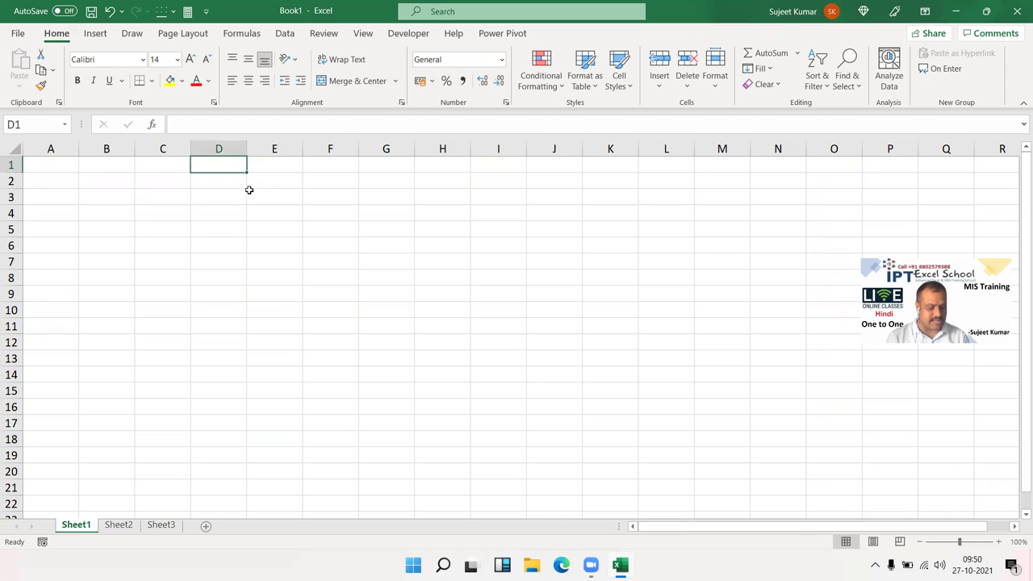
Enter headings Q1 and Q2 with values 50 and 60, plus heading Gr in F1
type("Q")
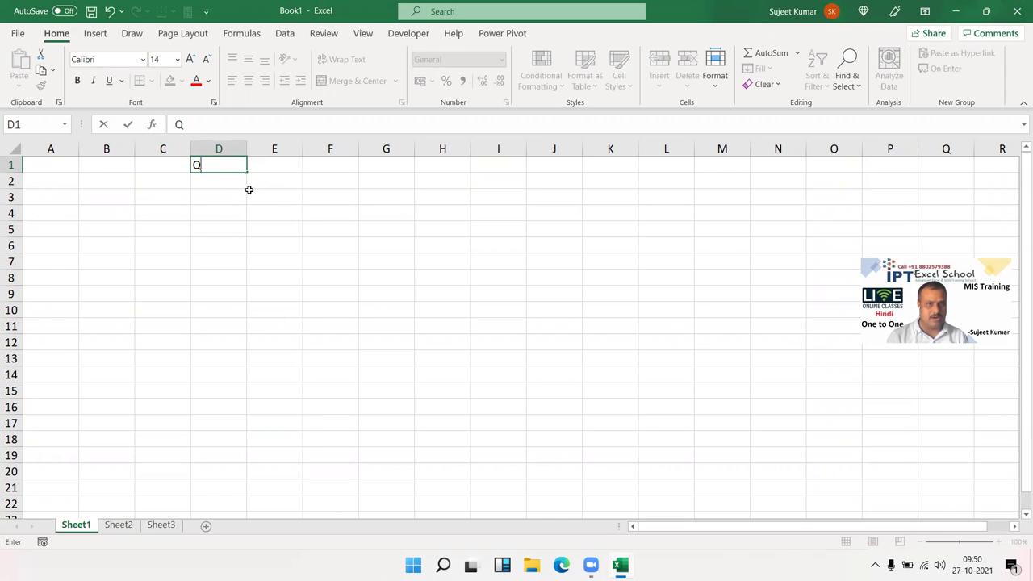
type("1")
key("Right")
type("Q2")
key("Return")
type("50")
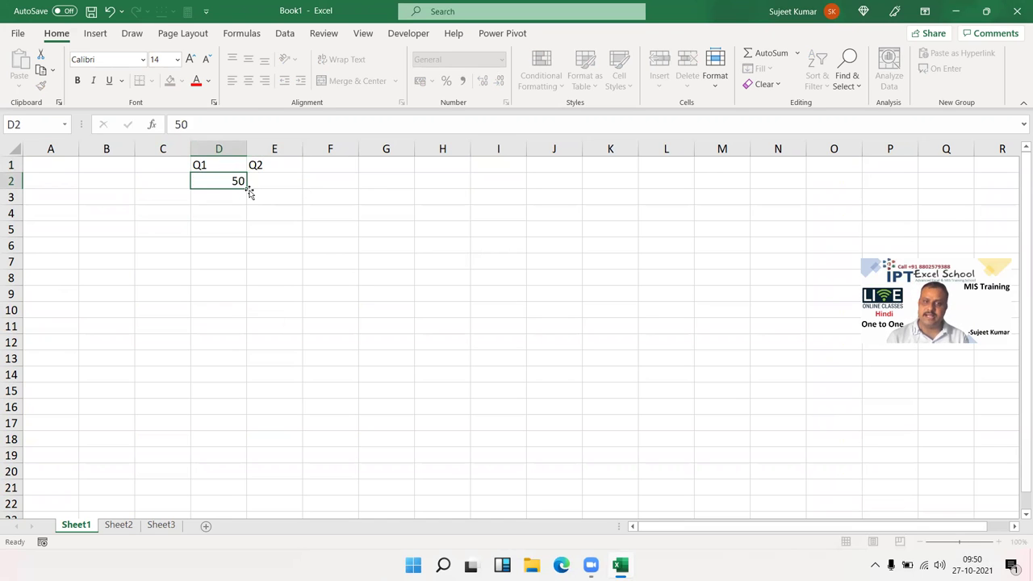
key("Tab")
type("60")
key("Tab")
key("Up")
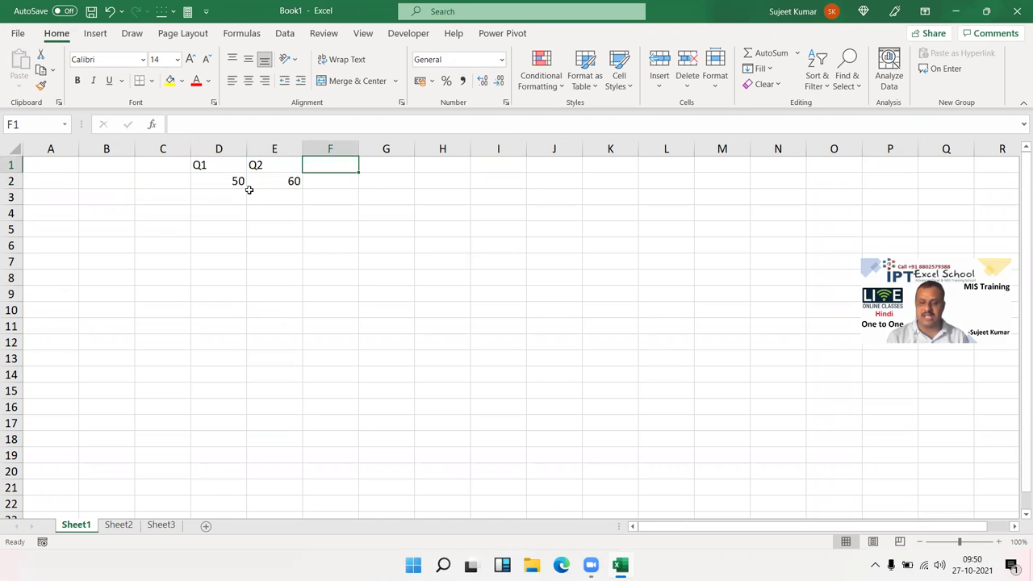
type("Gr")
key("Return")
Abandon a first formula attempt in F2 and reselect columns D and E
type("=")
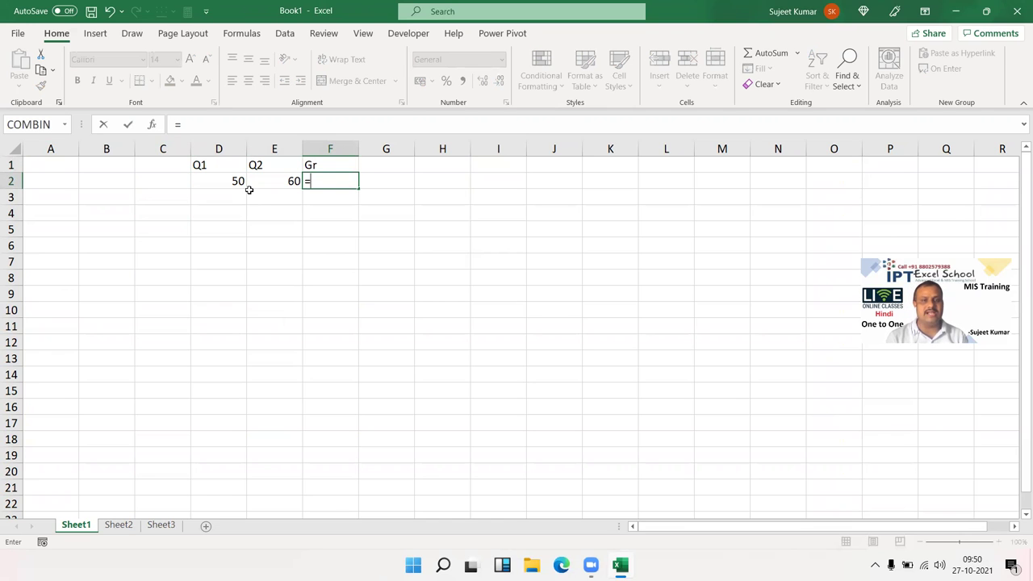
key("Escape")
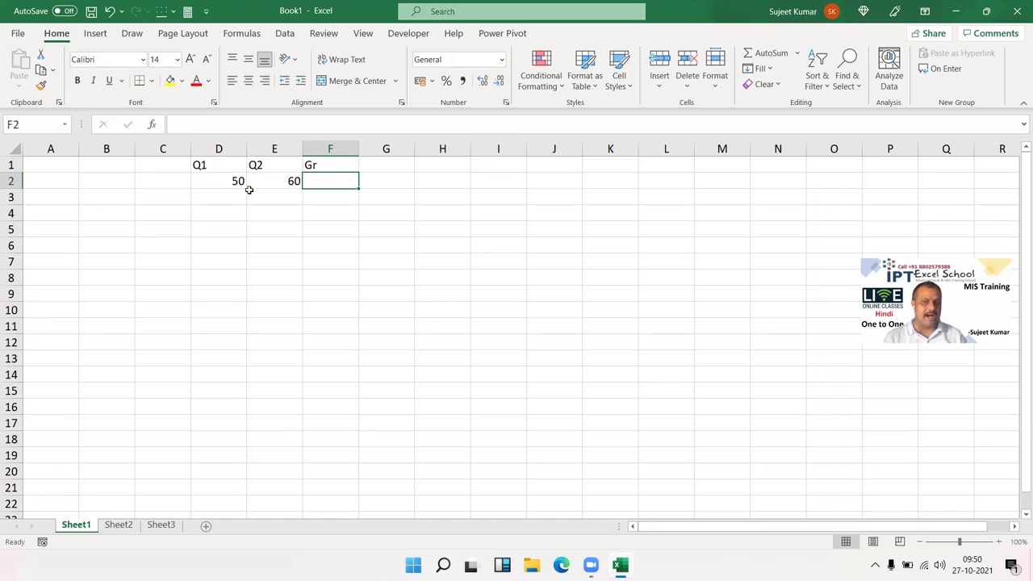
key("Left")
key("Left")
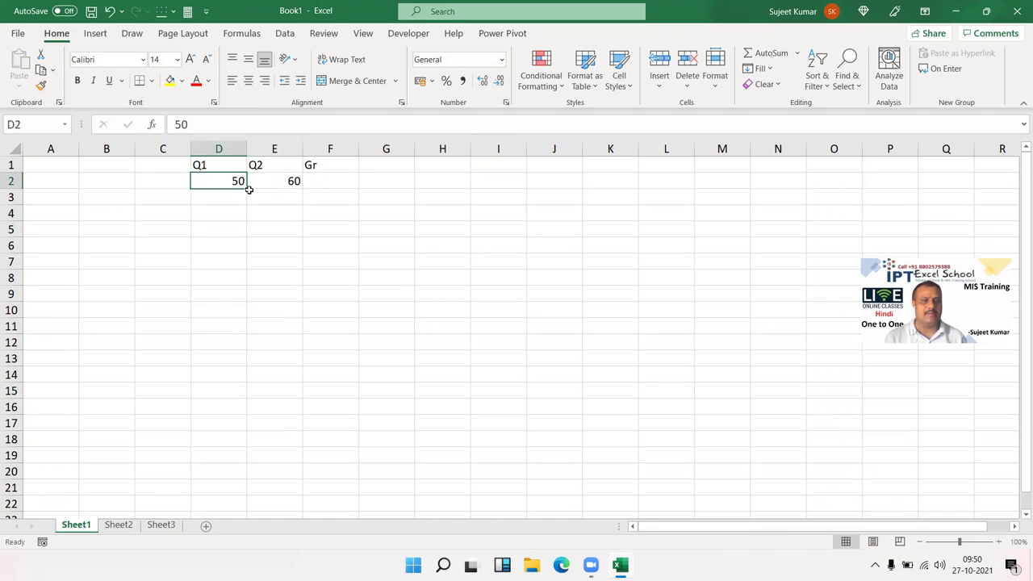
key("ctrl+space")
key("Right")
key("ctrl+space")
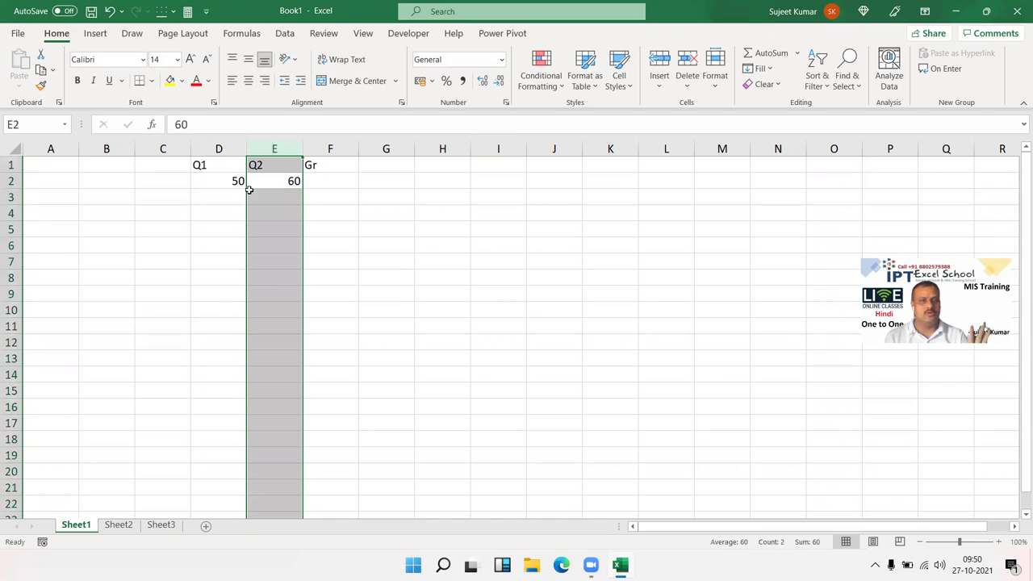
key("Right")
Enter =(E2-D2)/D2 in F2, giving a growth of 0.2
type("=")
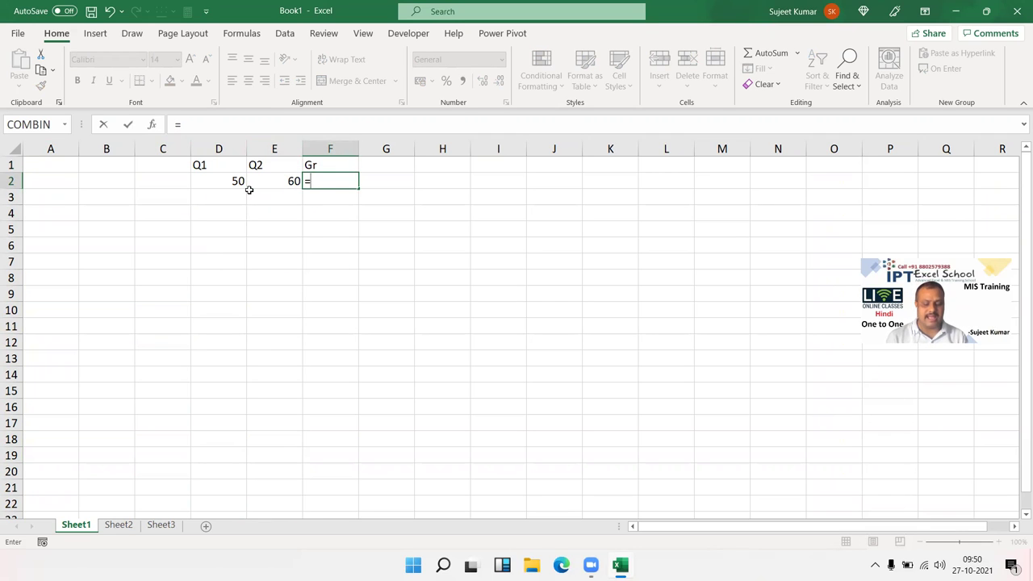
type("(")
key("Left")
type("-")
key("Left")
key("Left")
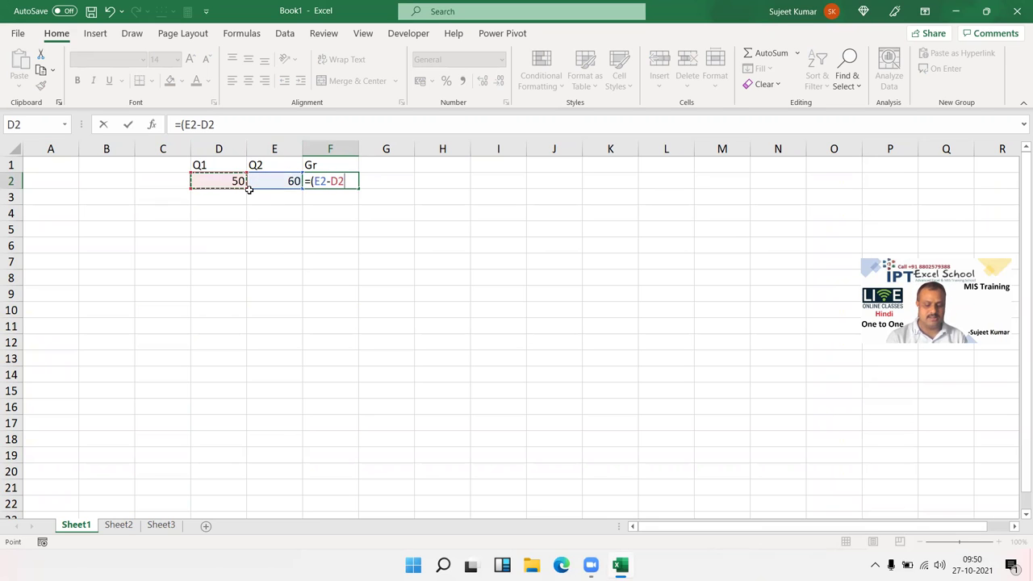
type(")/")
key("Left")
key("Left")
key("Return")
key("Up")
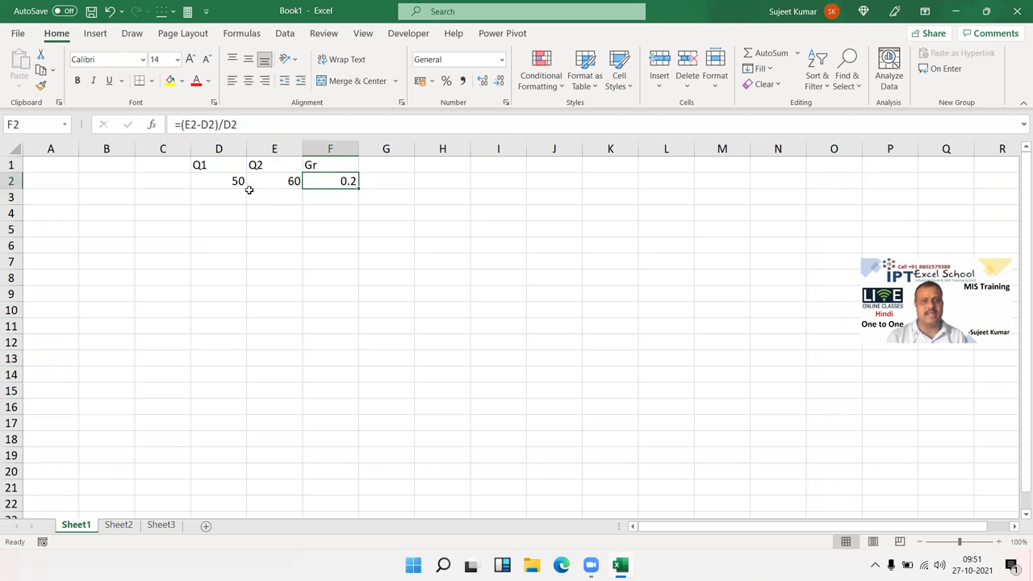
Apply Percent Style to F2 so the growth shows 20%, confirming its formula is unchanged
left_click(446, 80)
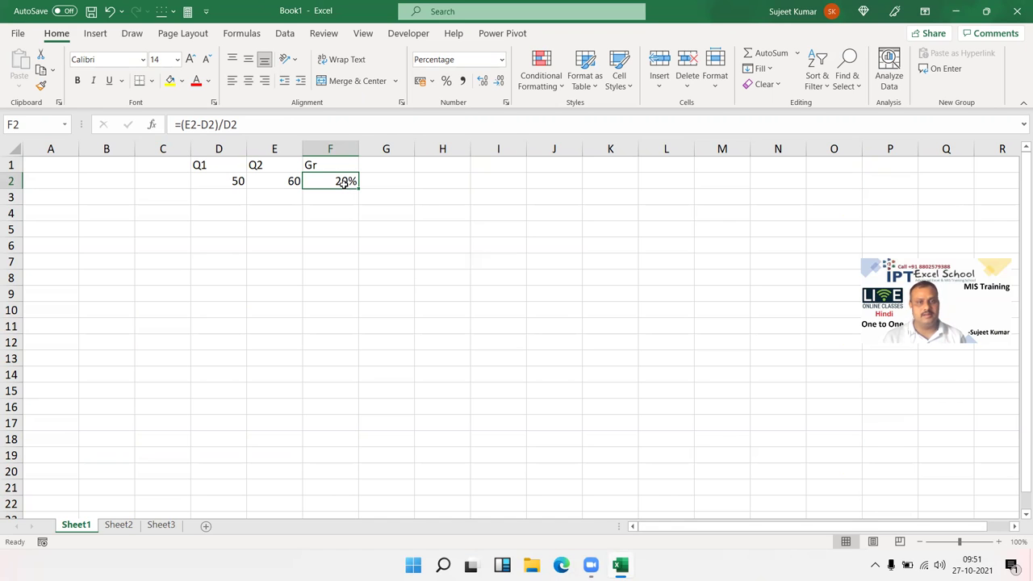
double_click(346, 181)
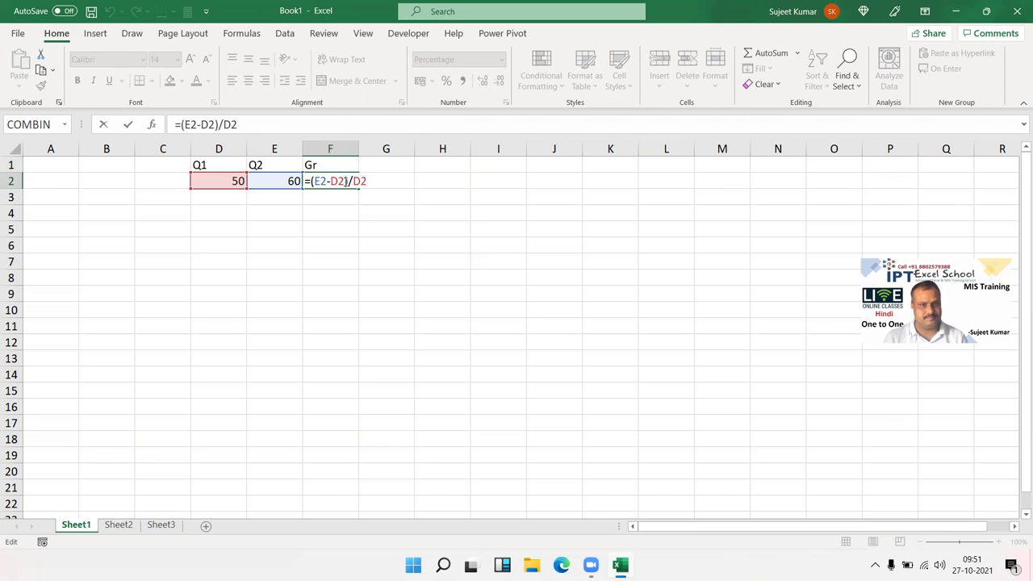
key("ctrl+Return")
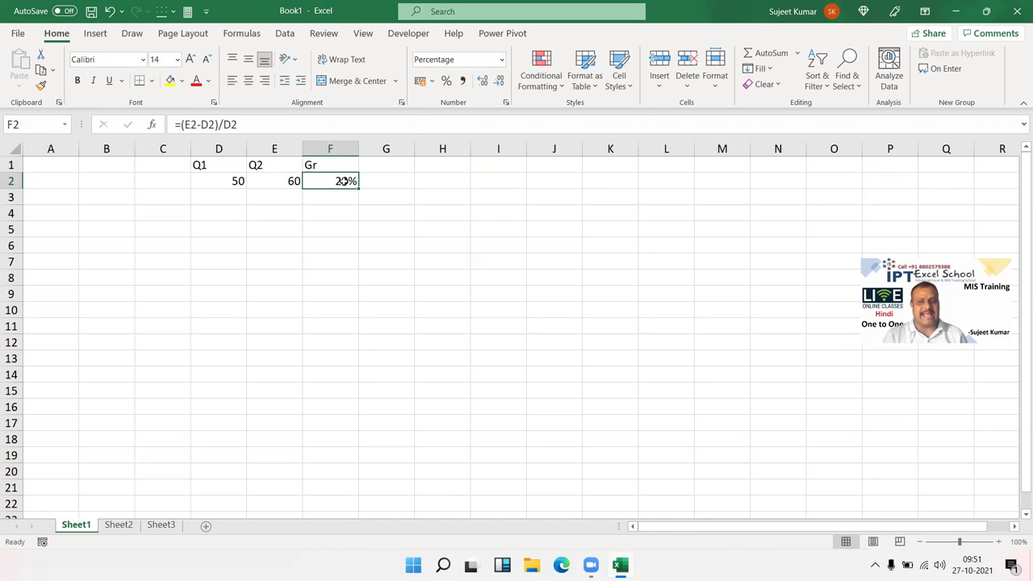
key("Down")
key("Down")
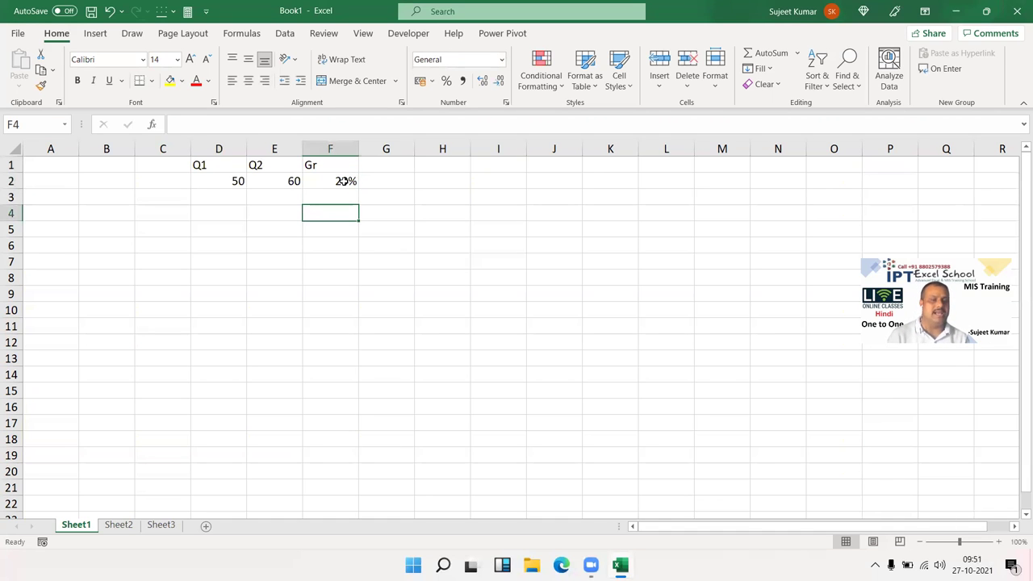
Browse the Formulas tab's function categories: Date & Time, Lookup, Math & Trig, More, Text, Logical
left_click(242, 33)
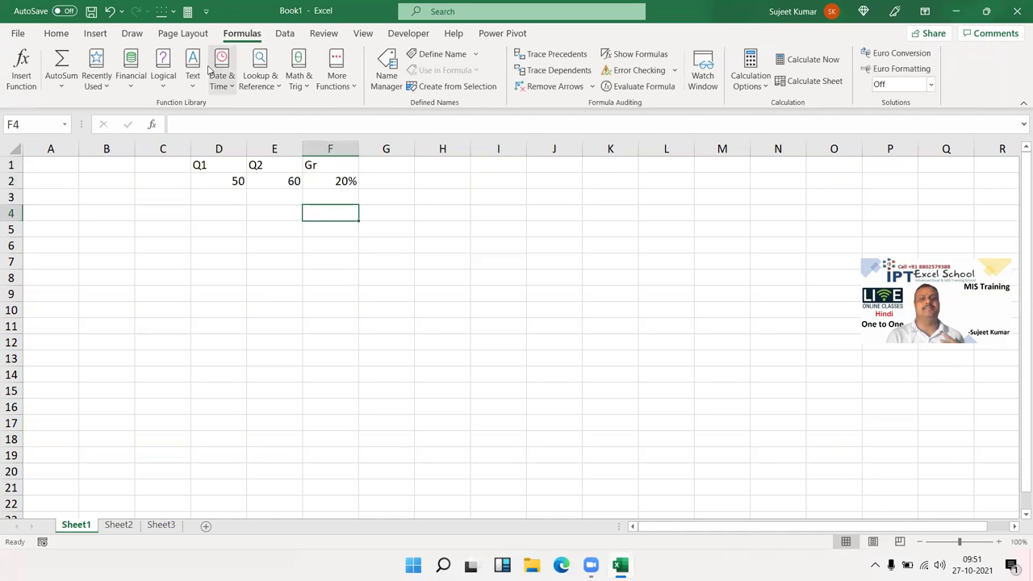
left_click(221, 77)
left_click(260, 77)
left_click(298, 77)
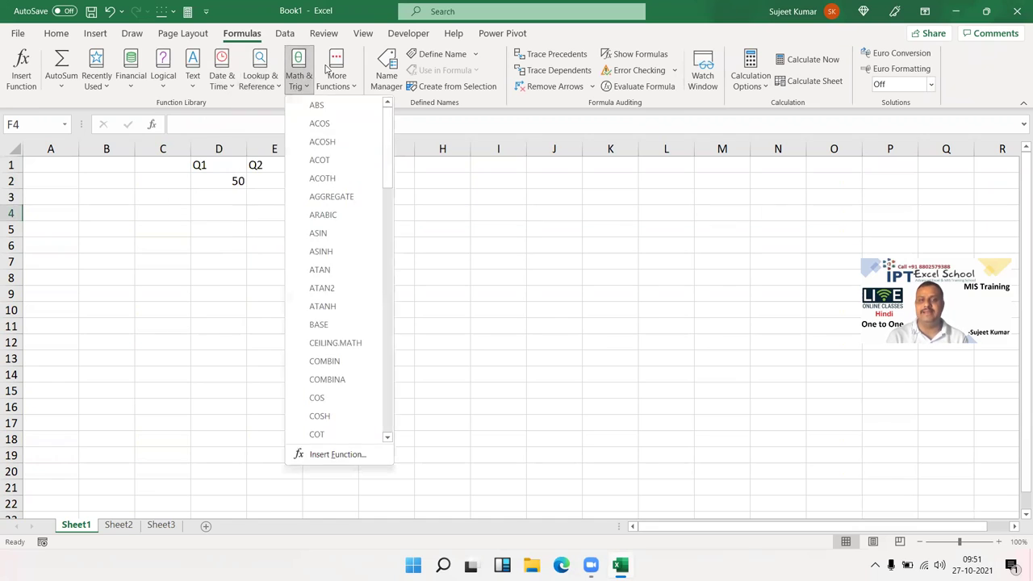
left_click(329, 69)
left_click(192, 78)
left_click(170, 79)
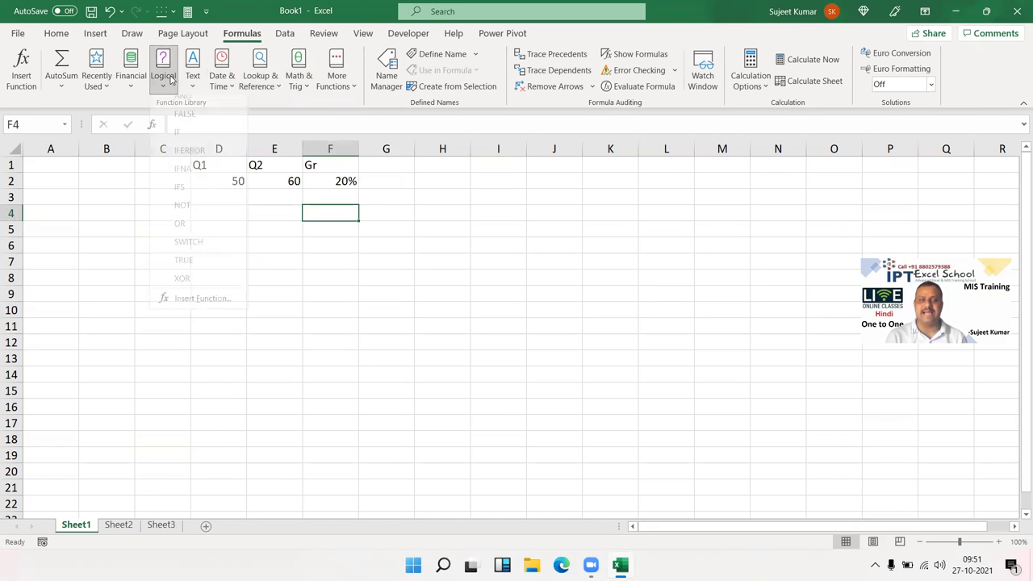
left_click(419, 199)
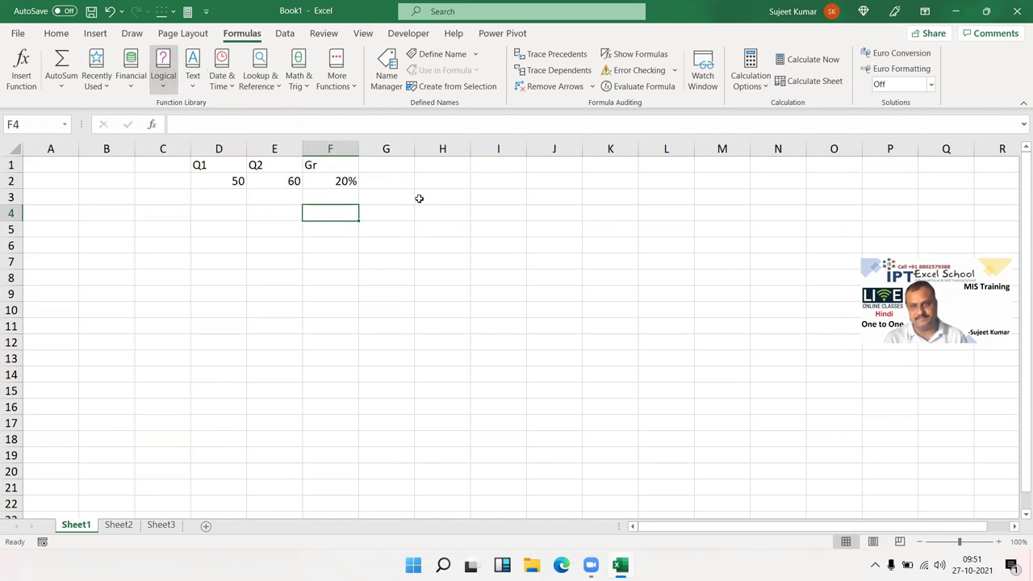
Select cell F6 and go to File > Open to list available workbooks
left_click(347, 242)
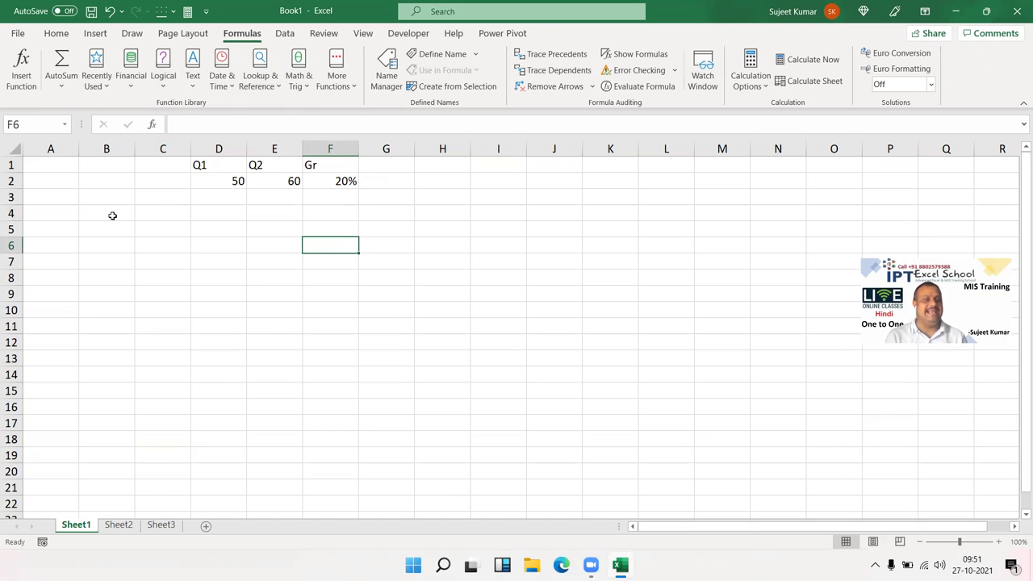
left_click(20, 38)
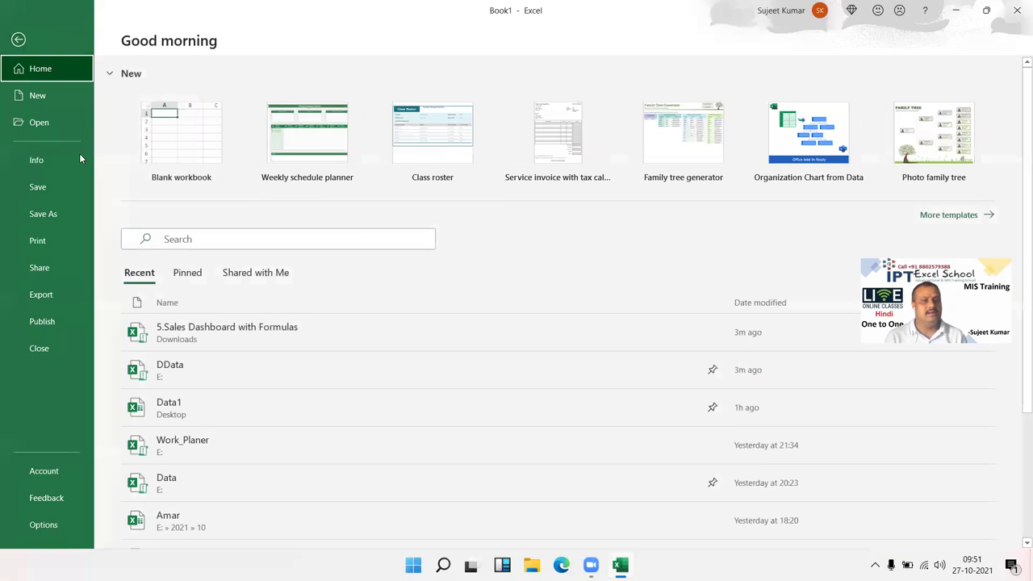
left_click(70, 132)
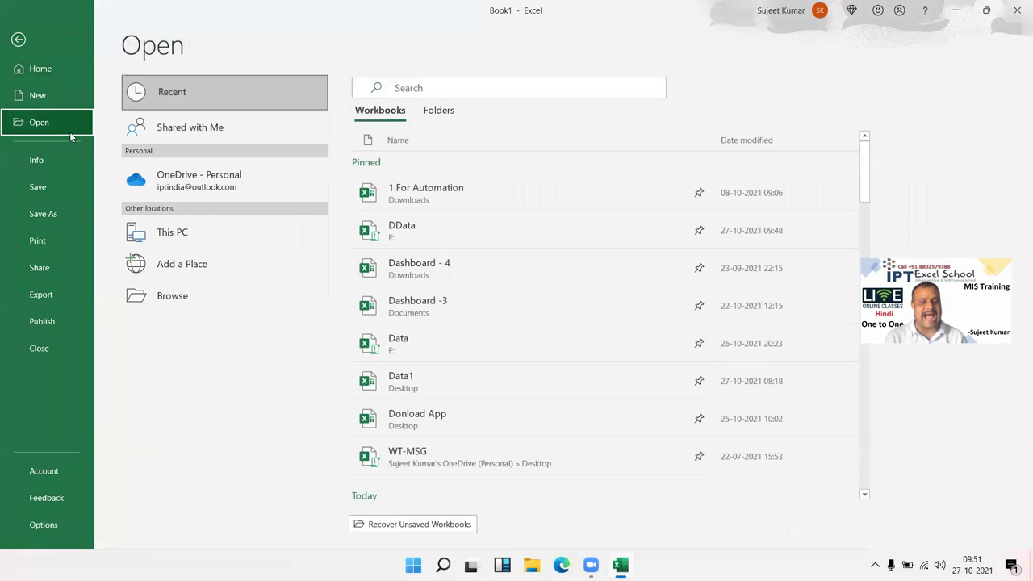
Open 5.Sales Dashboard with Formulas from the recent list and scroll its Summary dashboard
scroll(429, 291, "down", 1)
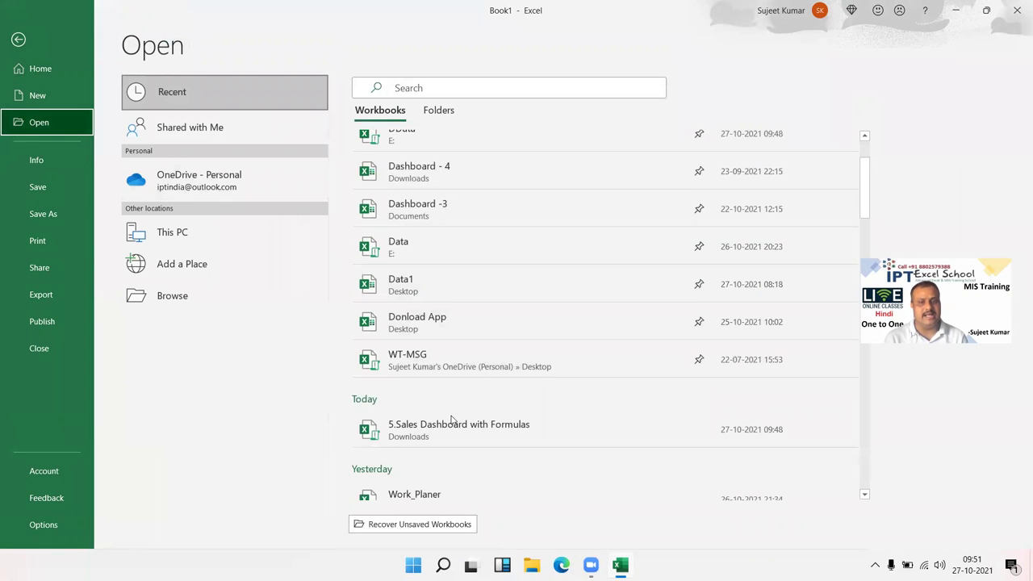
scroll(450, 422, "down", 1)
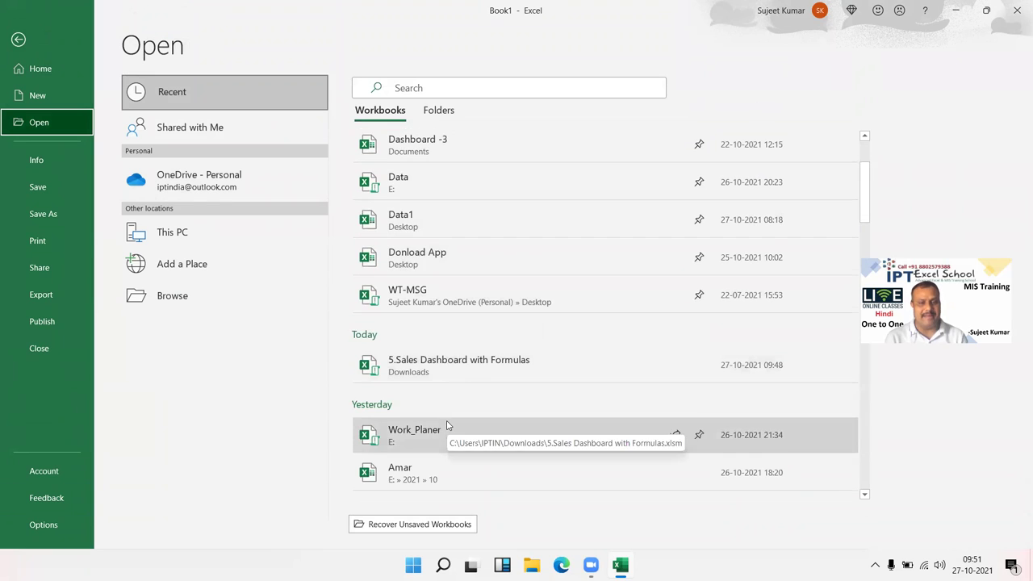
left_click(442, 380)
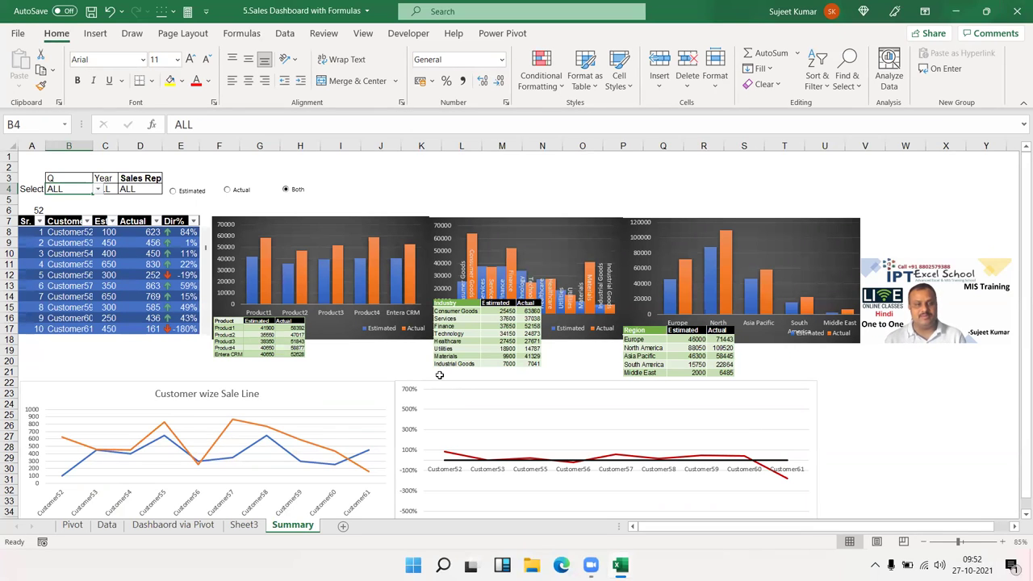
scroll(257, 277, "down", 1)
scroll(257, 277, "up", 1)
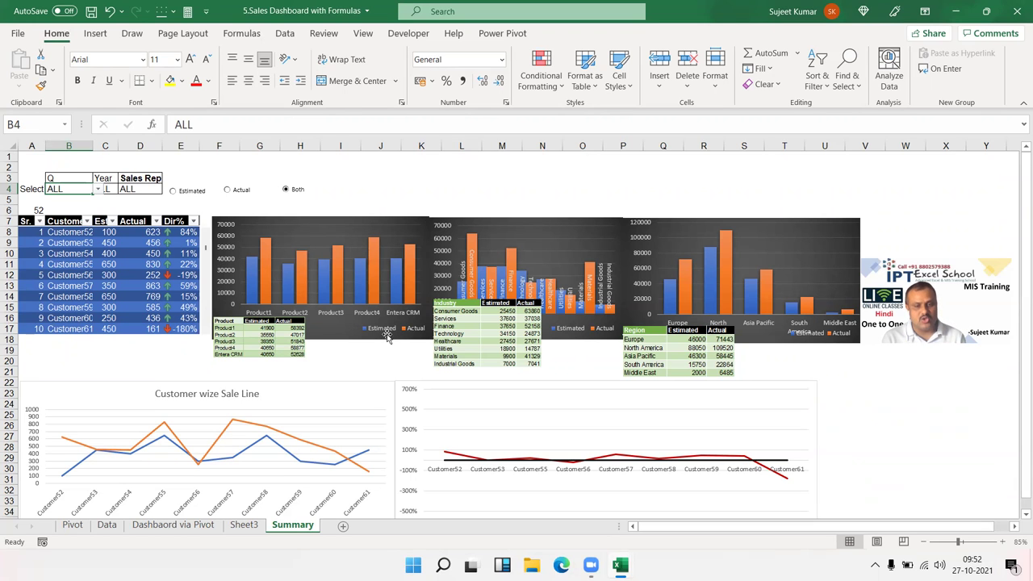
scroll(386, 334, "down", 3)
scroll(386, 334, "up", 3)
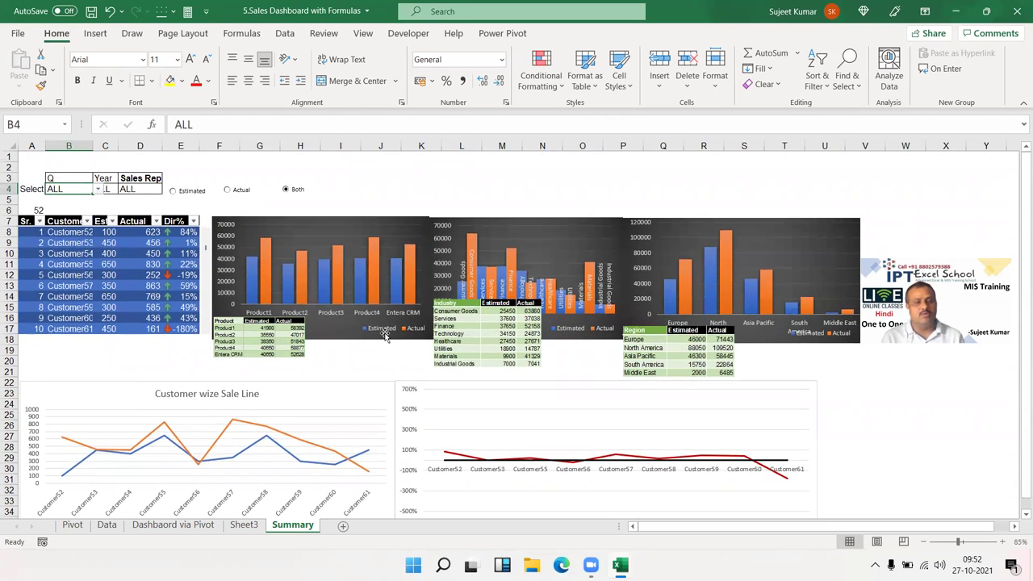
Toggle the charts between Actual and Estimated, then filter the Year in C4 to 2006
left_click(241, 190)
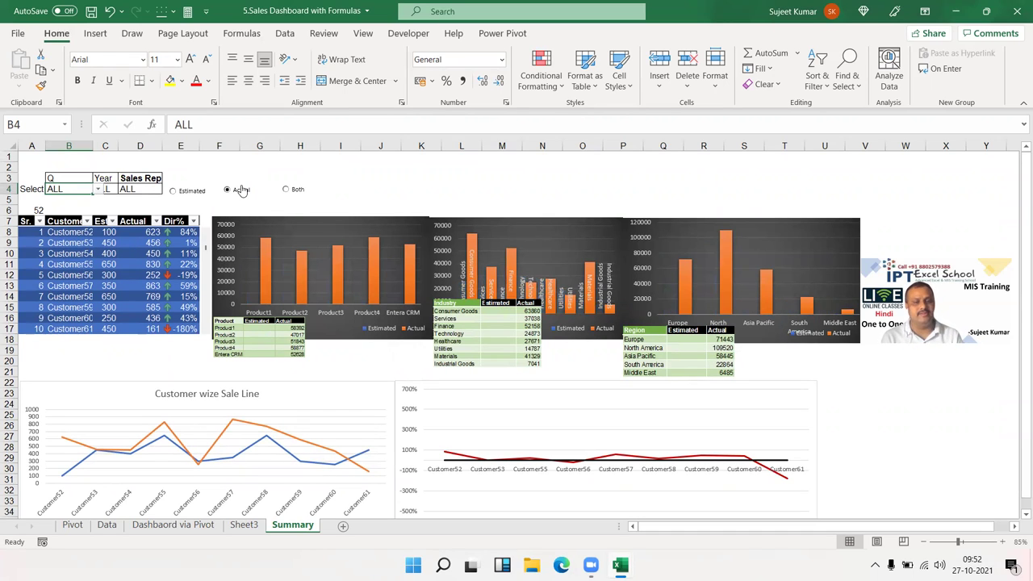
left_click(194, 196)
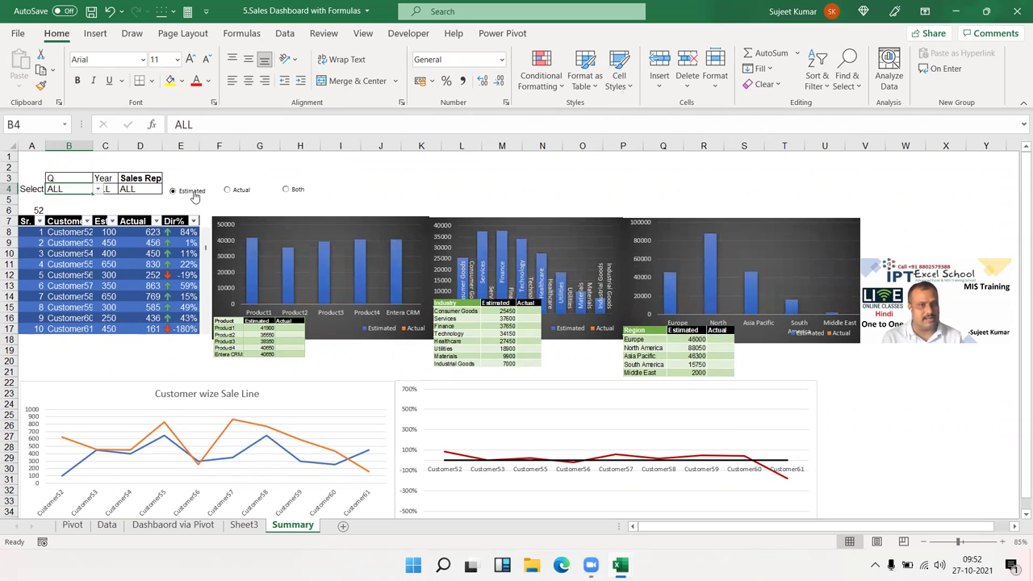
left_click(141, 188)
left_click(112, 191)
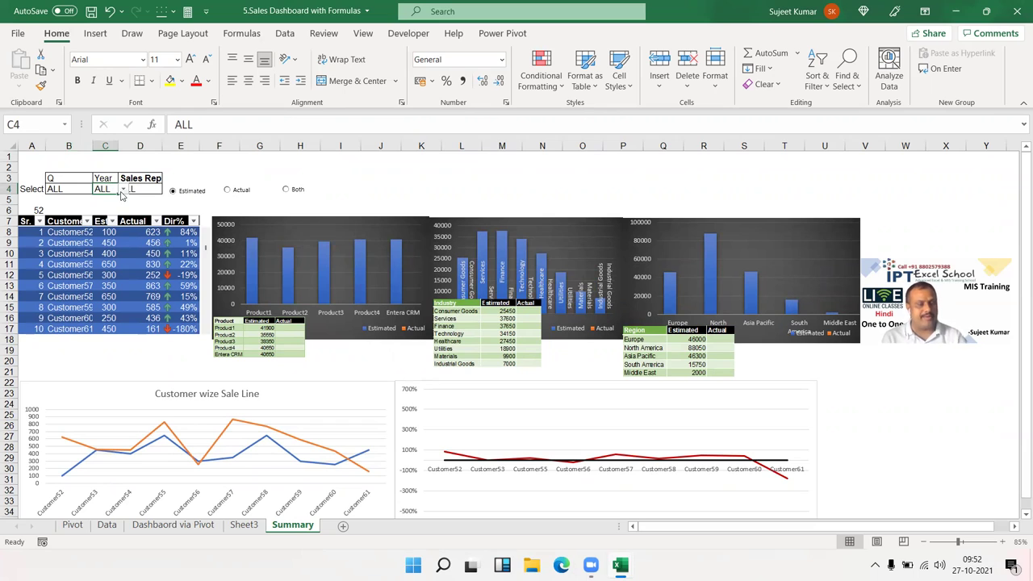
left_click(122, 190)
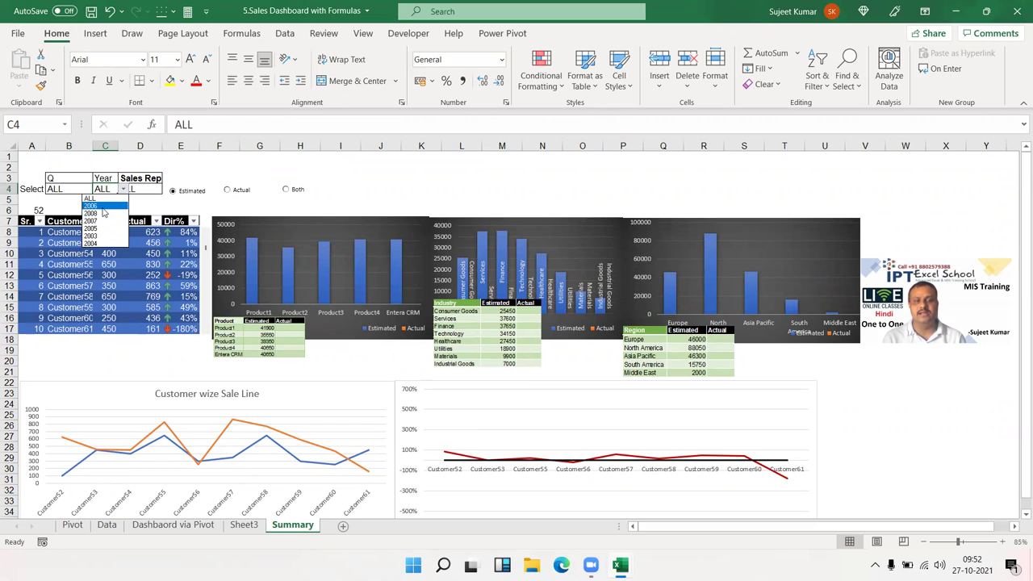
left_click(102, 206)
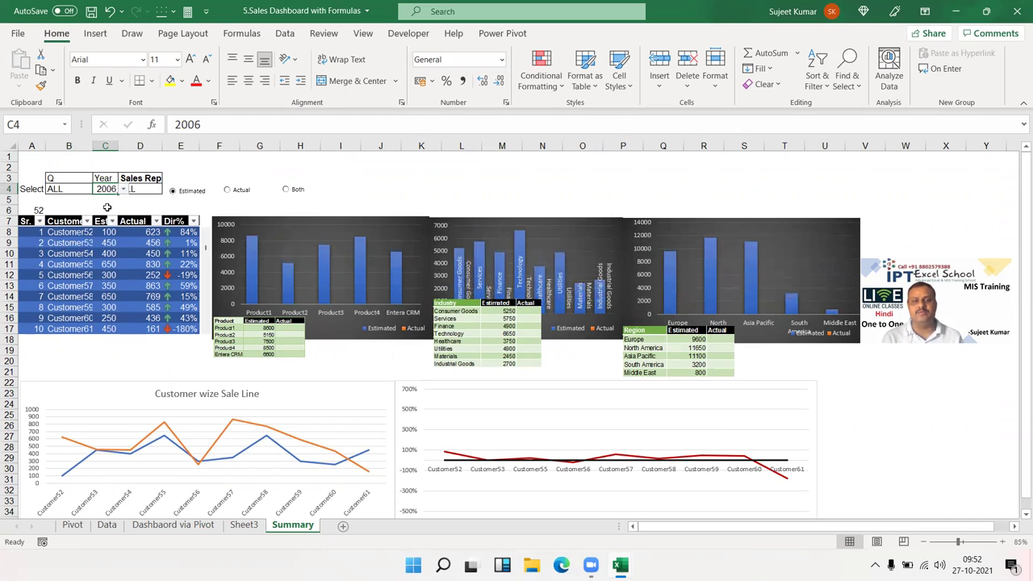
Set the quarter filter in B4 to Q1 and switch the charts to Actual values
left_click(79, 190)
left_click(97, 190)
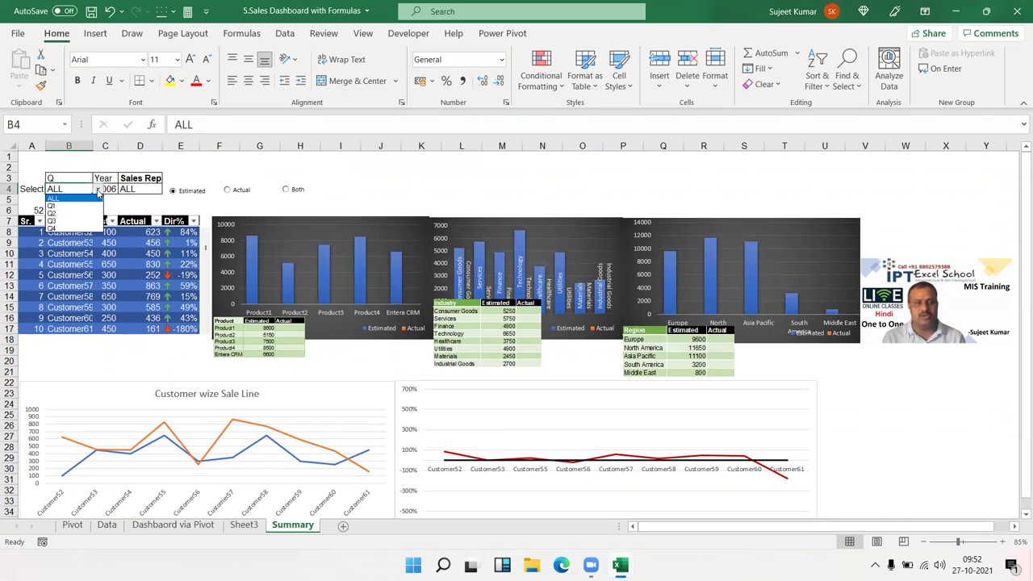
left_click(91, 205)
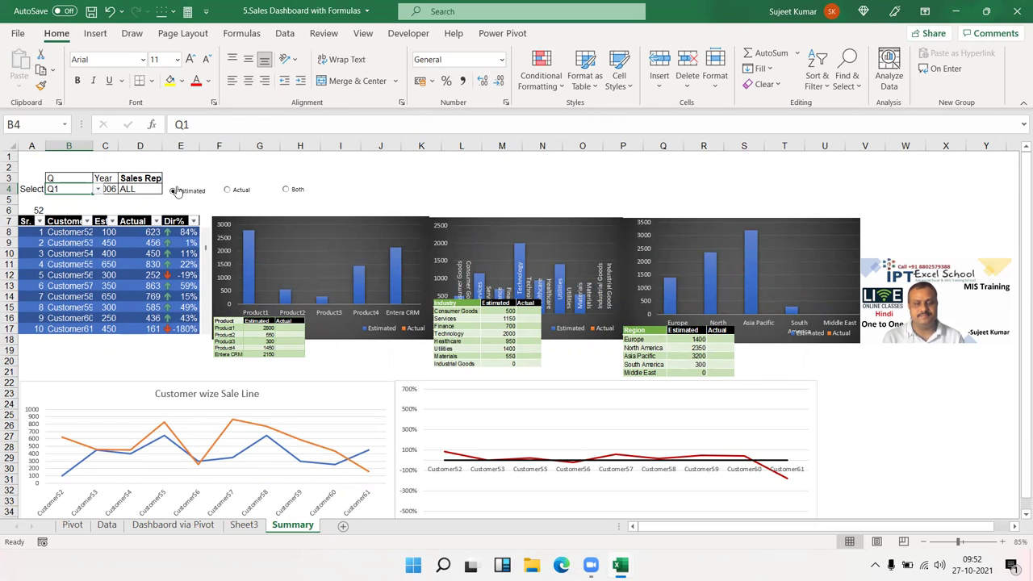
left_click(243, 192)
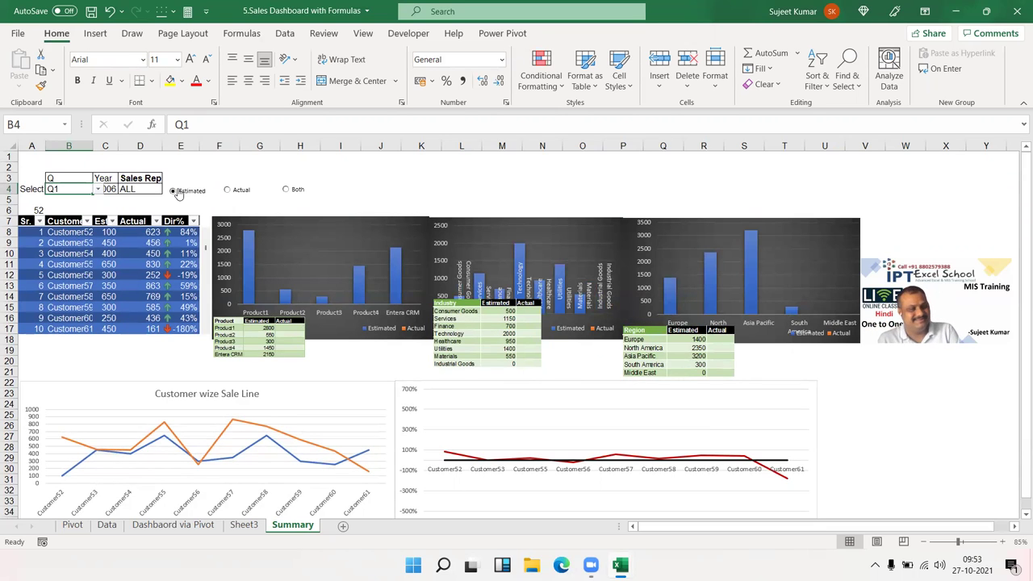
left_click(242, 190)
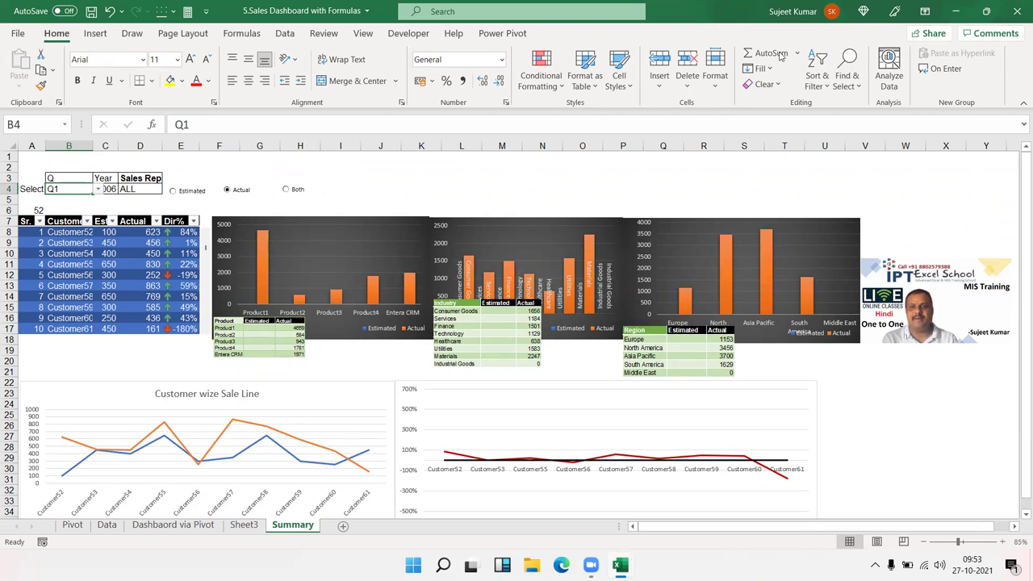
Close the sales dashboard choosing Don't Save, then show the desktop with Win+D
left_click(1017, 11)
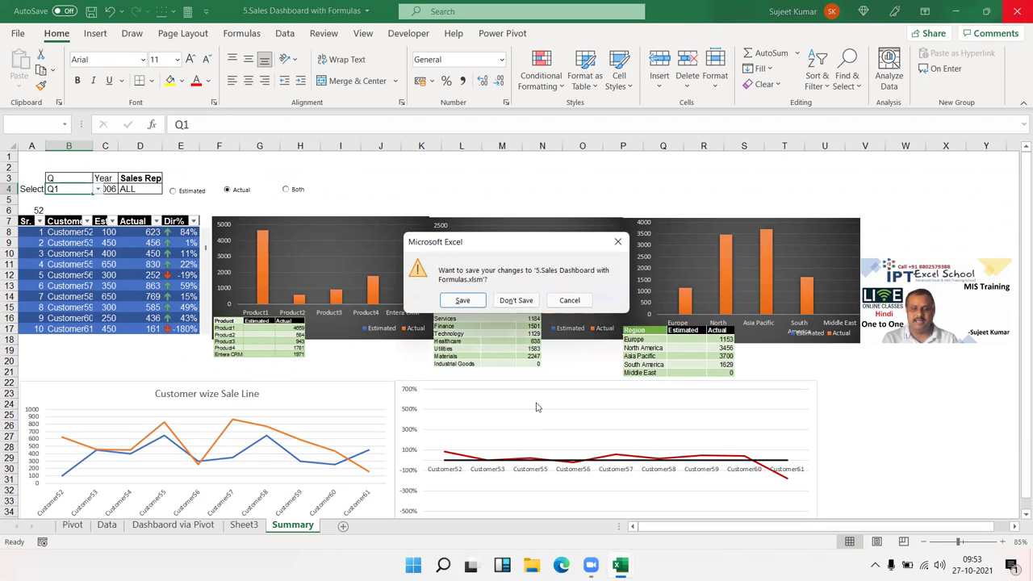
left_click(520, 302)
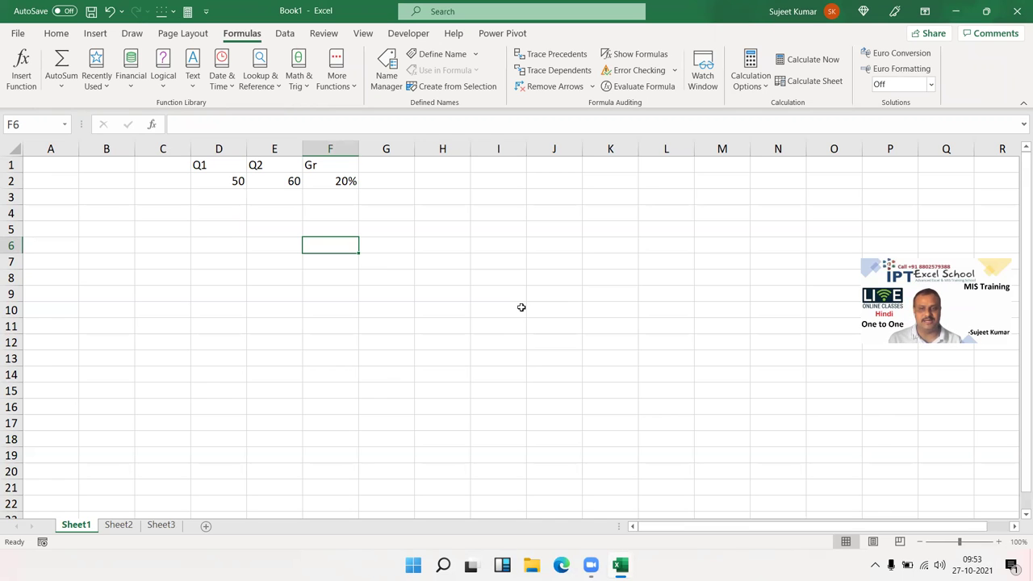
key("super+d")
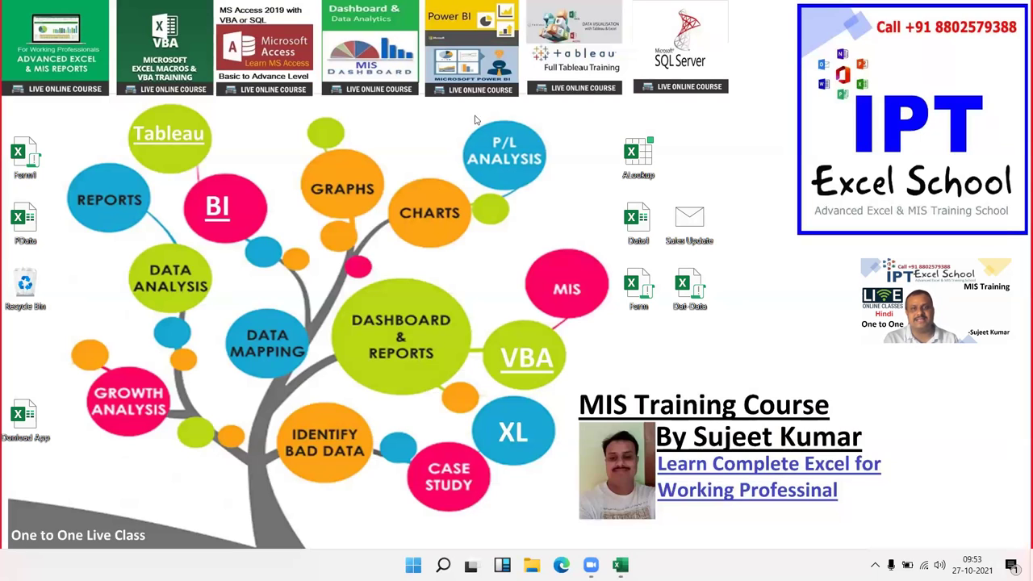
Select and deselect the Power BI course desktop shortcut, then bring up the Start menu
left_click(462, 72)
left_click(523, 117)
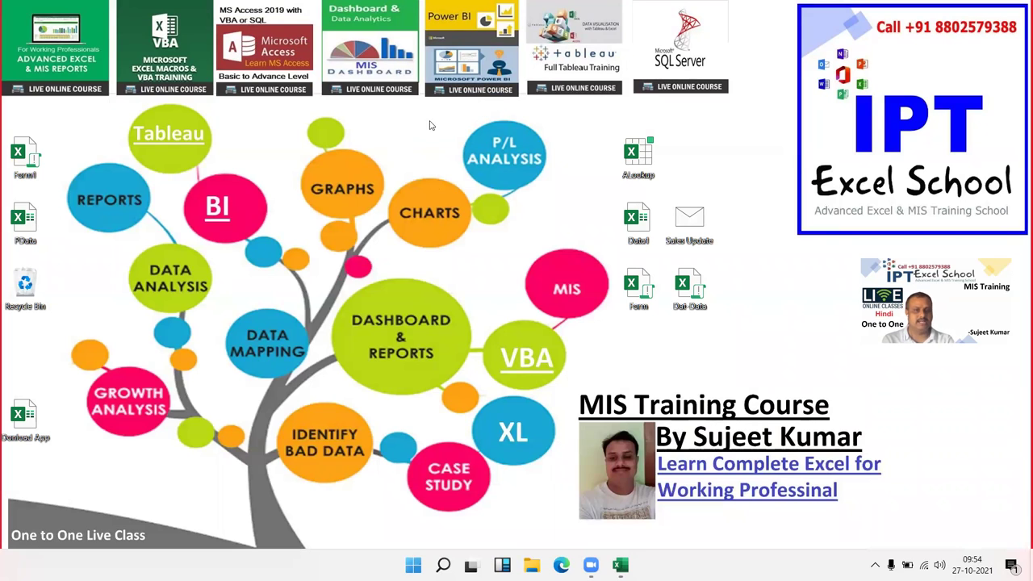
left_click_drag(424, 121, 526, 72)
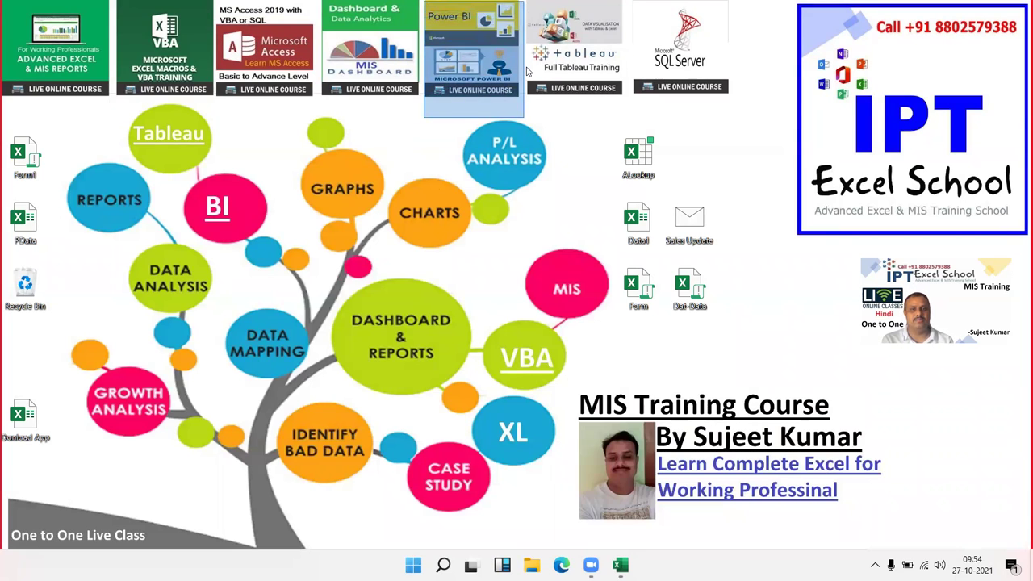
left_click(526, 71)
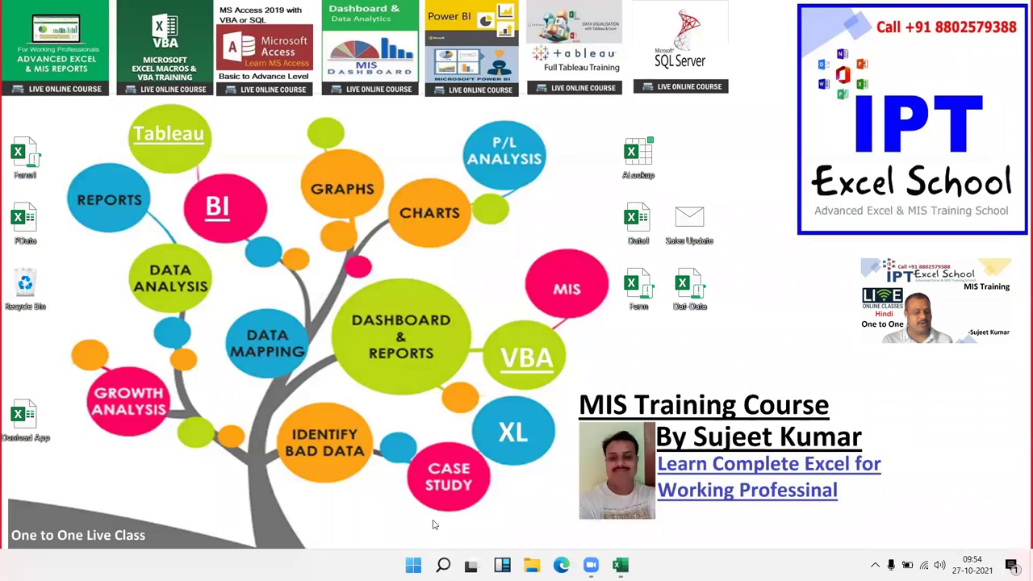
key("super")
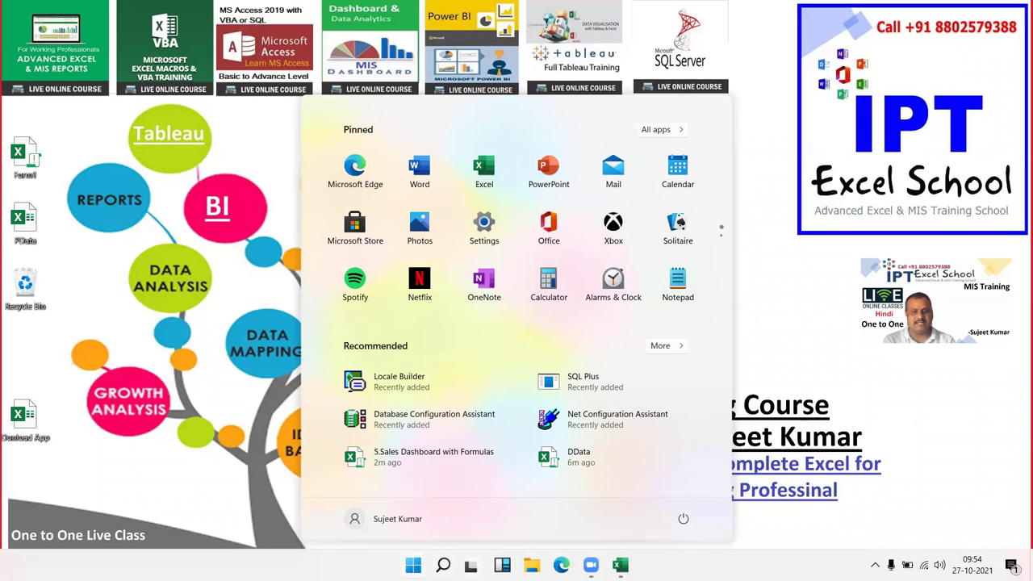
Launch Google Chrome from Windows search and navigate to gmail.com
left_click(443, 565)
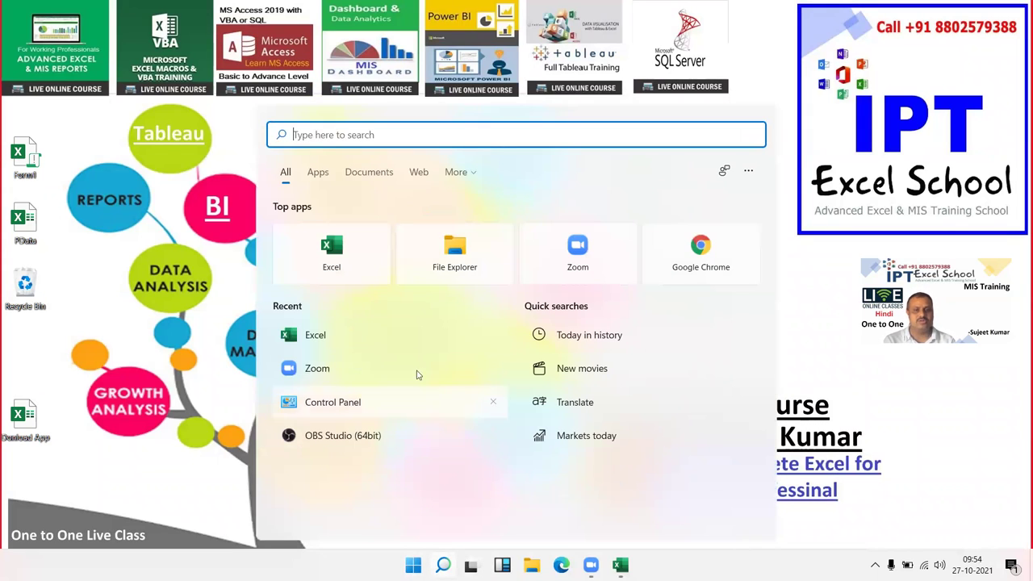
left_click(705, 253)
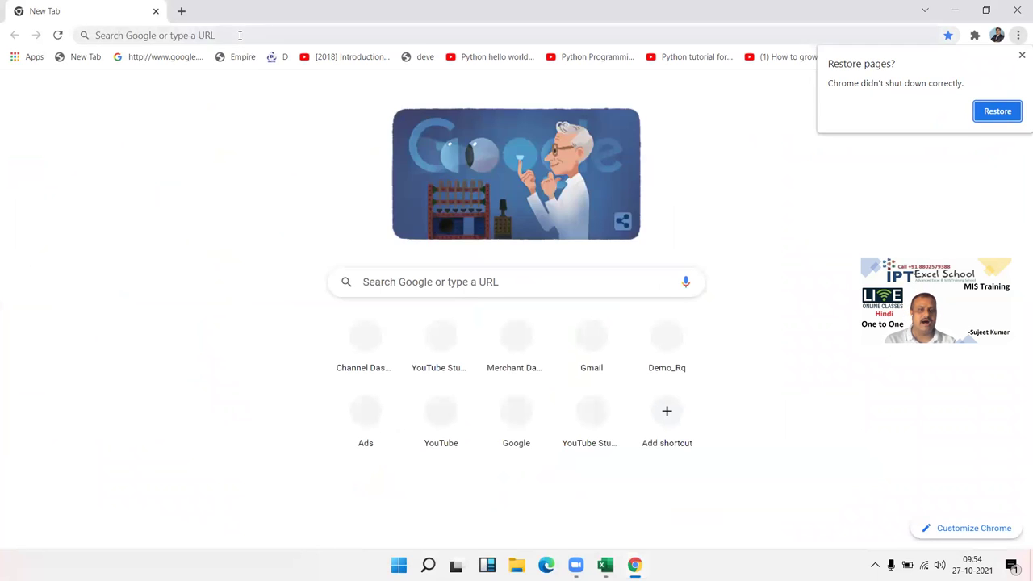
left_click(258, 37)
type("gm")
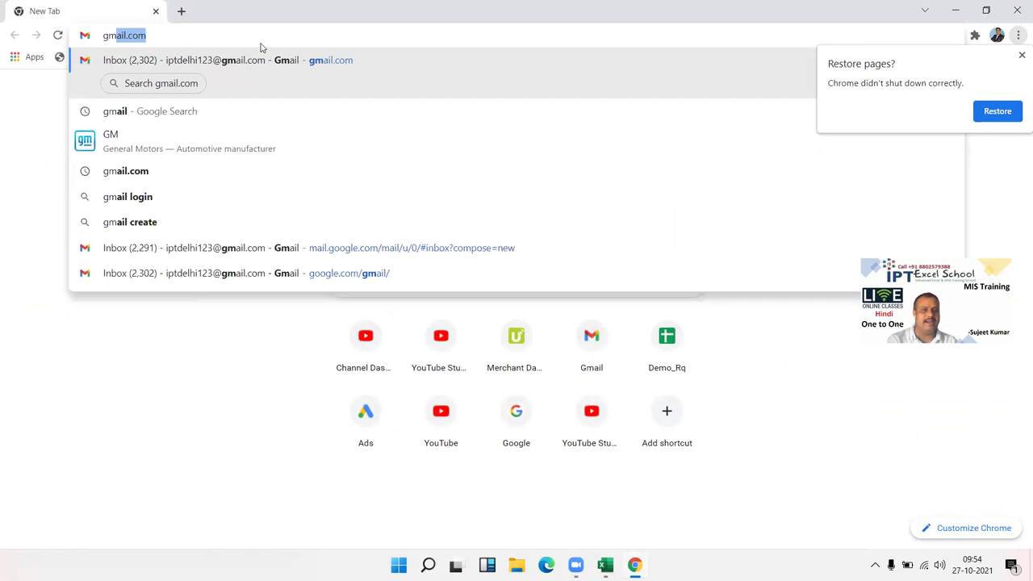
key("Return")
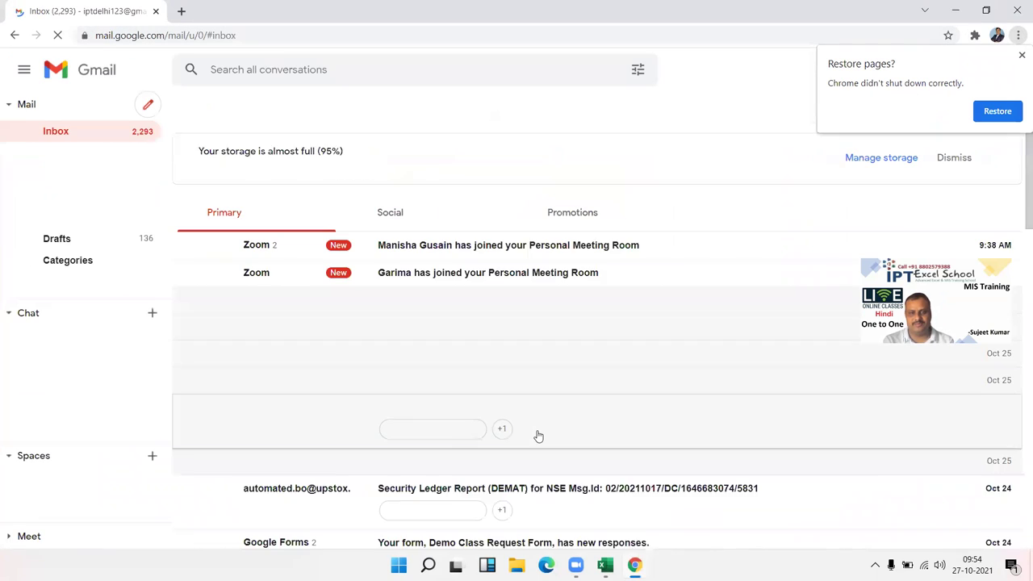
Scroll down to the Oct 21 emails and preview the Dat-Data.xlsm attachment
scroll(485, 384, "down", 2)
scroll(468, 355, "down", 3)
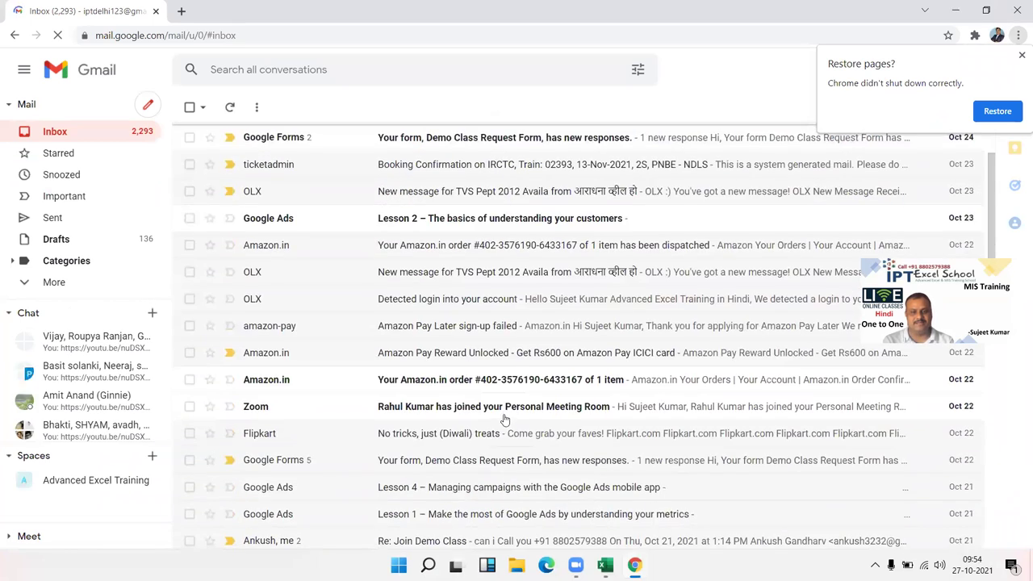
scroll(444, 322, "down", 3)
scroll(424, 299, "down", 2)
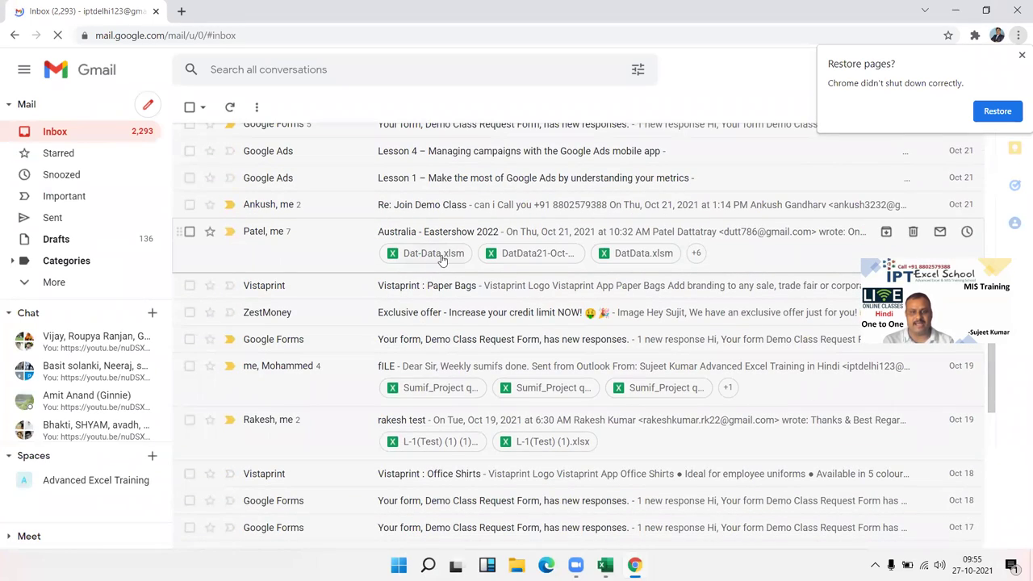
left_click(444, 263)
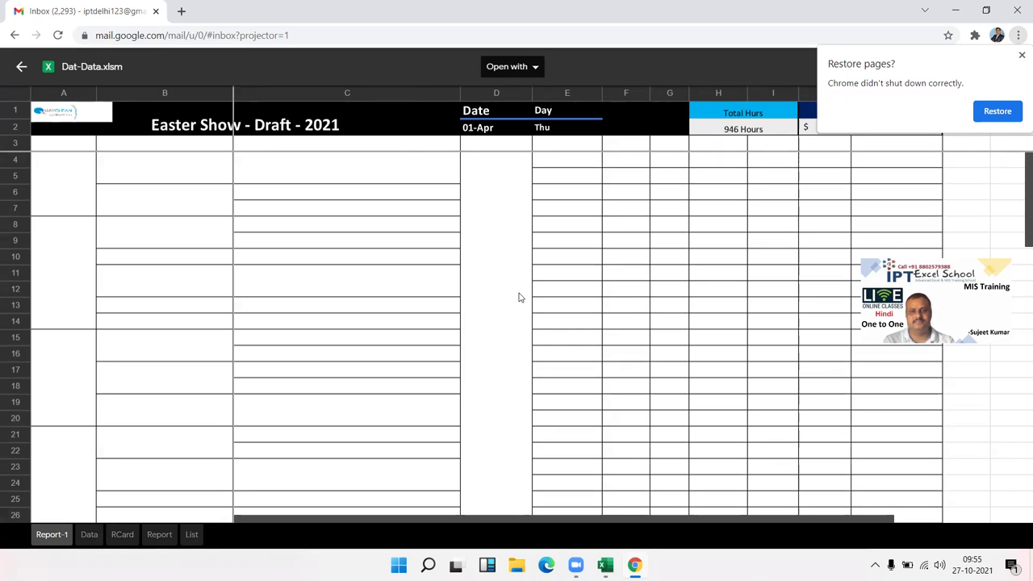
Close the Dat-Data.xlsm preview, dismiss the Restore pages popup, and minimize Chrome
left_click(414, 256)
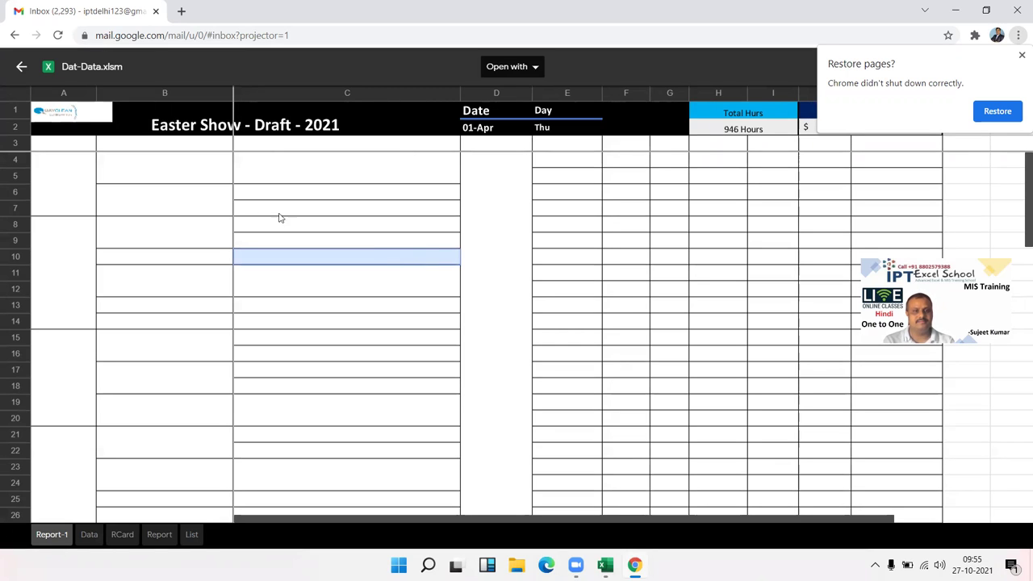
left_click(218, 214)
key("Escape")
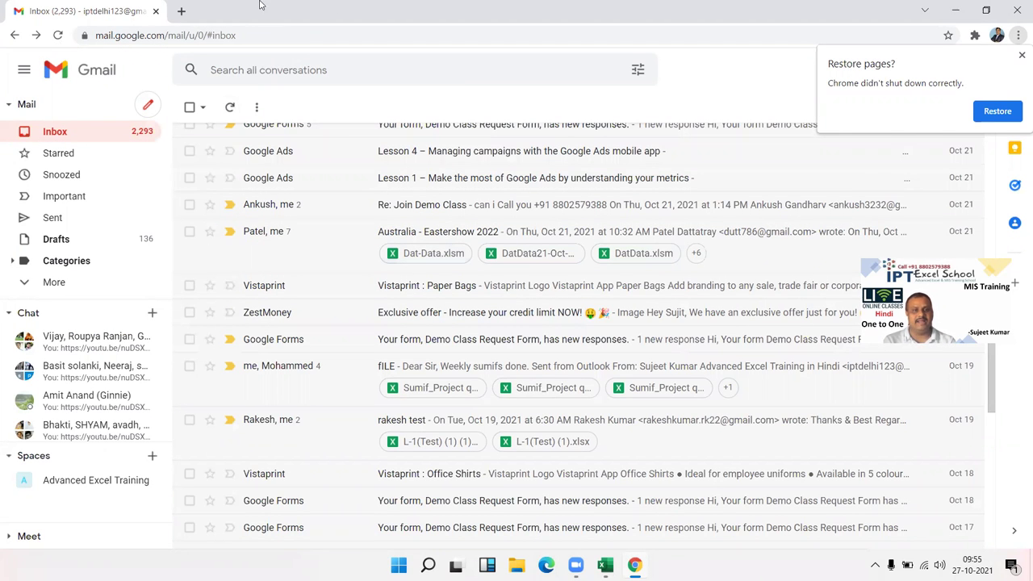
left_click(1022, 55)
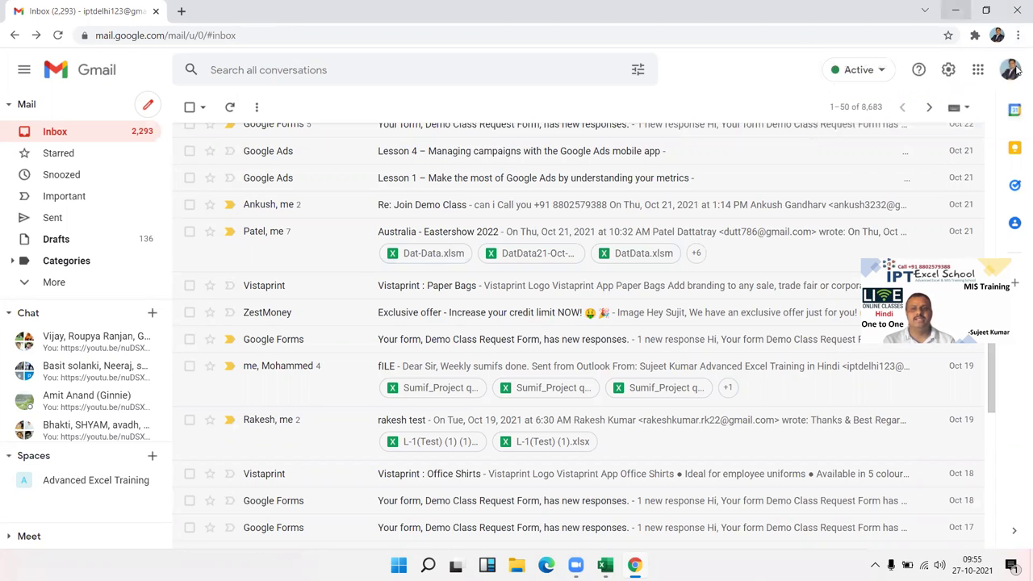
left_click(955, 10)
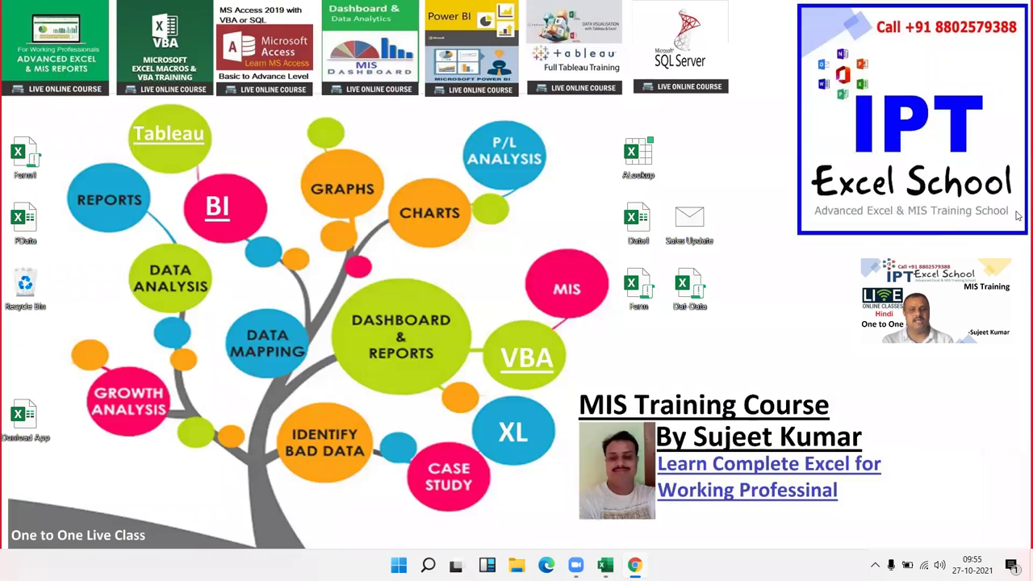